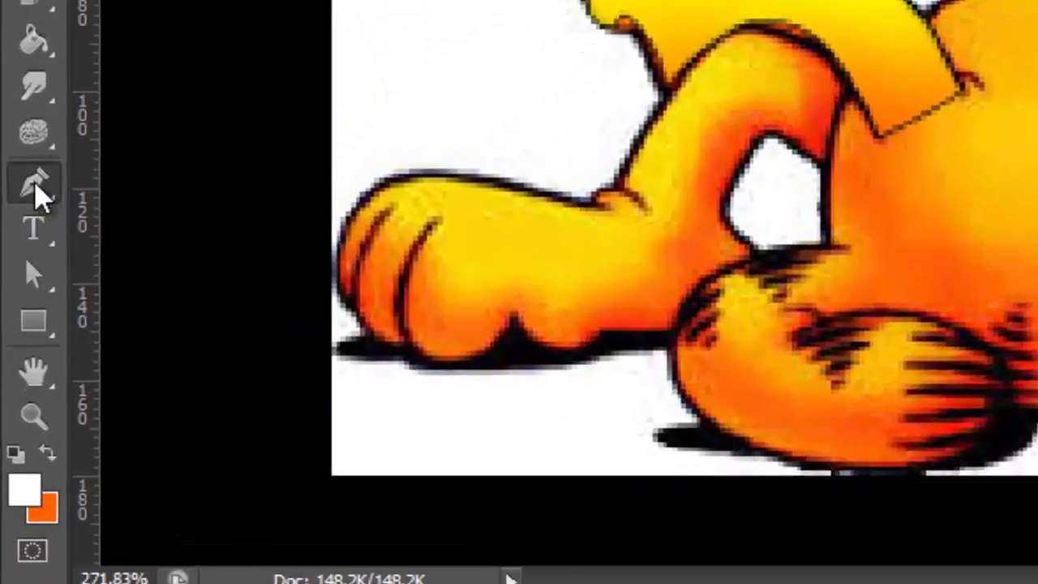
Choose the Freeform Pen tool and set its drawing mode to Shape
{"action": "left_click", "coordinate": [37, 190]}
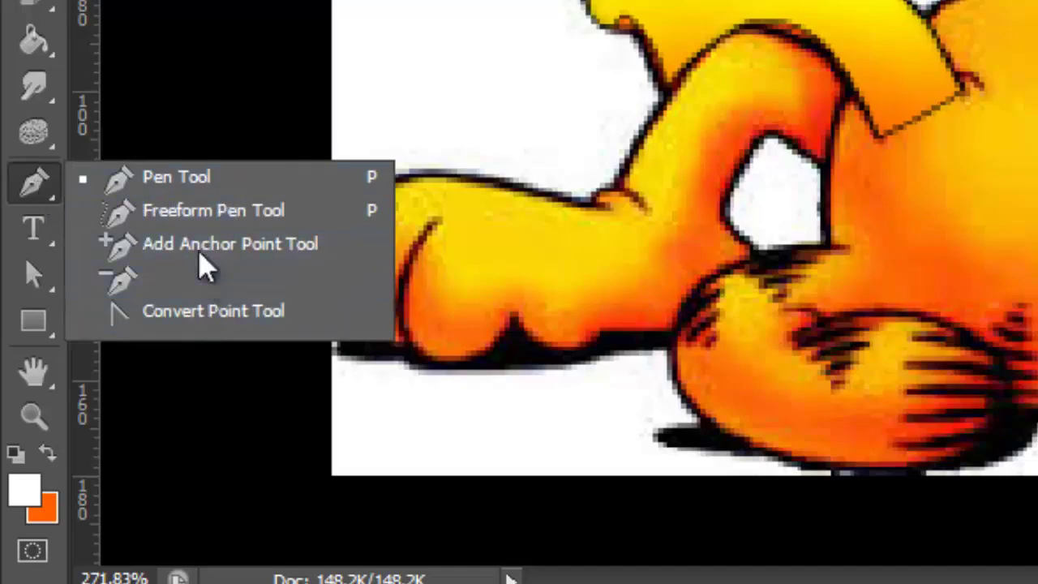
{"action": "left_click", "coordinate": [212, 224]}
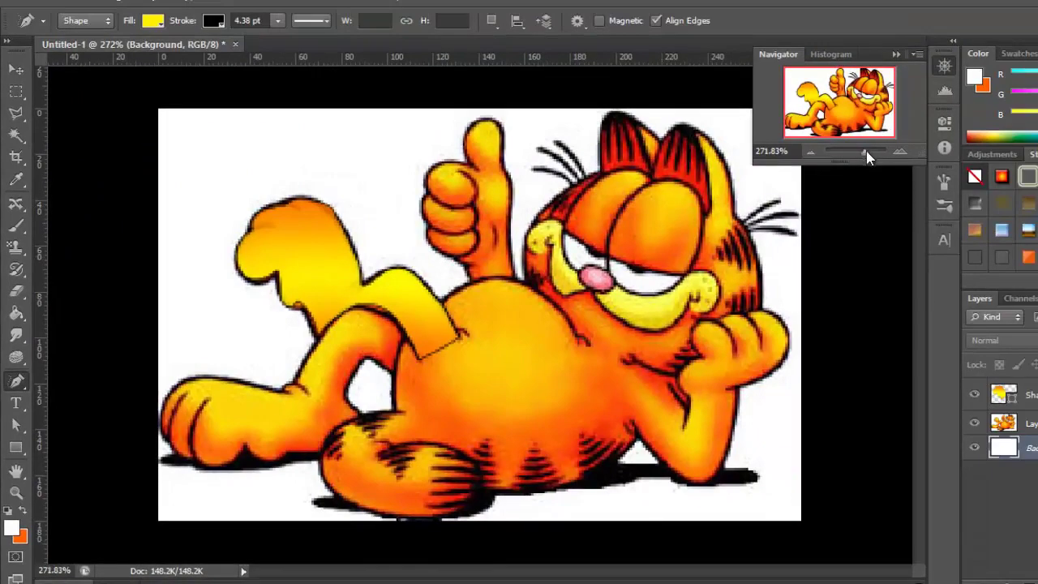
{"action": "left_click_drag", "start_coordinate": [866, 151], "coordinate": [869, 152]}
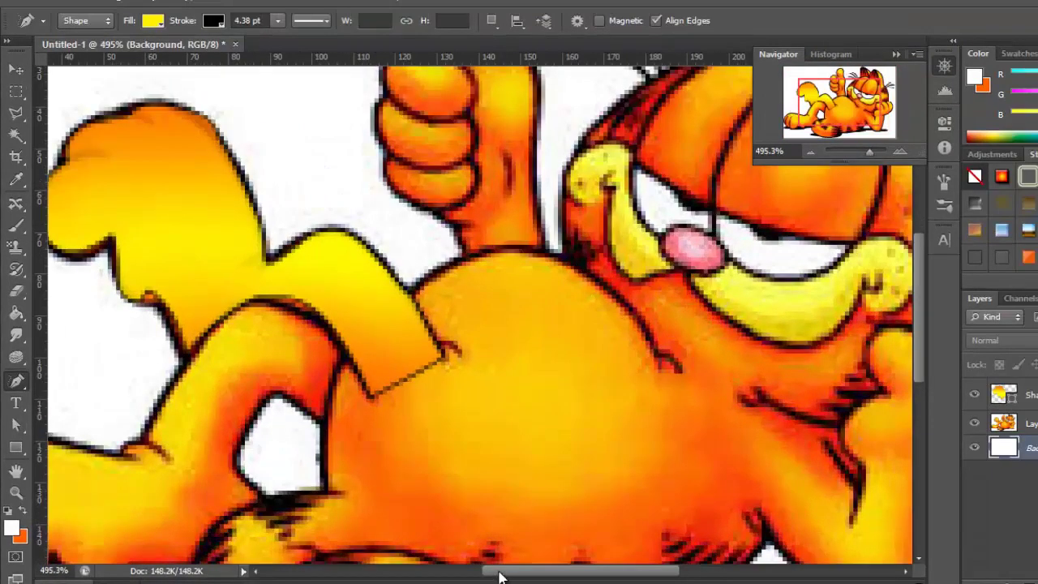
{"action": "left_click_drag", "start_coordinate": [498, 576], "coordinate": [482, 572]}
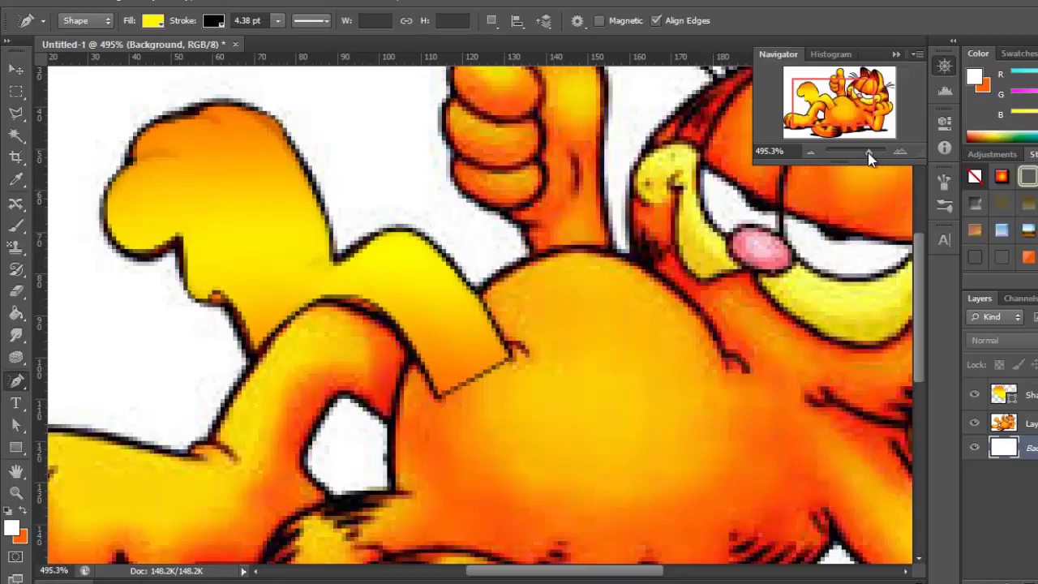
{"action": "left_click_drag", "start_coordinate": [868, 152], "coordinate": [870, 161]}
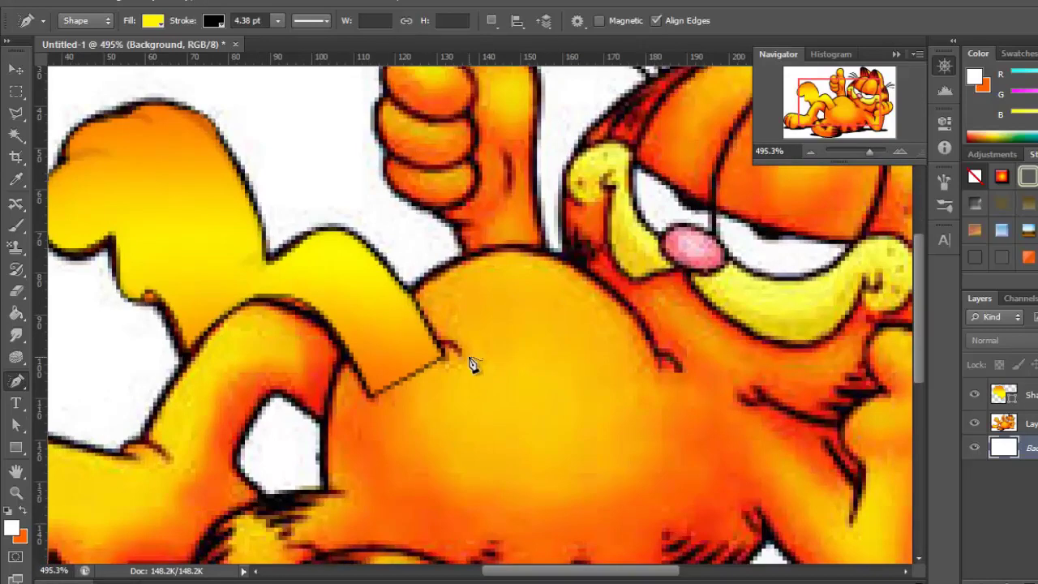
{"action": "scroll", "coordinate": [472, 365], "scroll_direction": "up", "scroll_amount": 2}
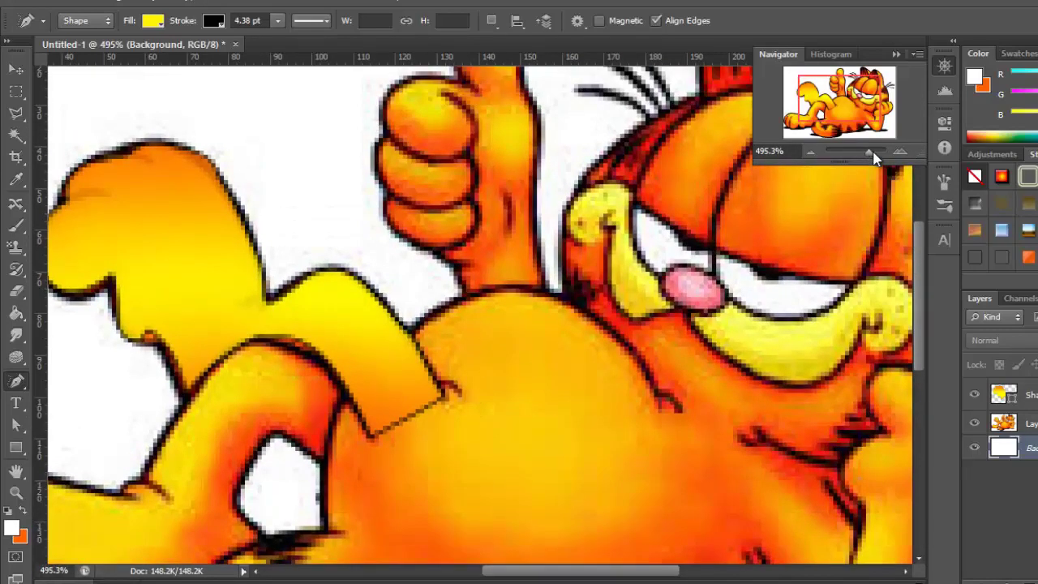
{"action": "left_click_drag", "start_coordinate": [873, 154], "coordinate": [868, 152]}
{"action": "scroll", "coordinate": [593, 303], "scroll_direction": "up", "scroll_amount": 1}
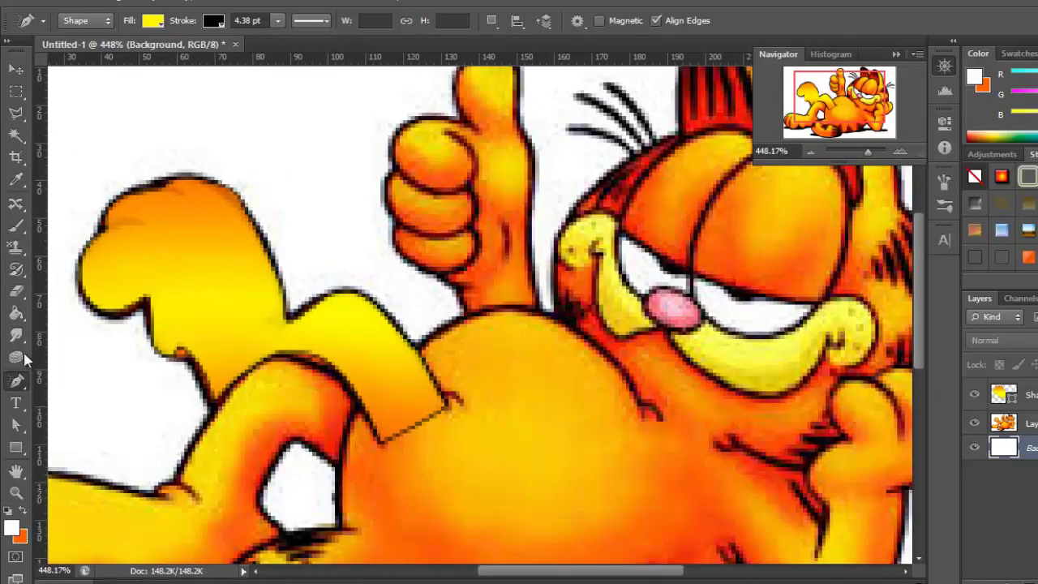
{"action": "left_click", "coordinate": [19, 392]}
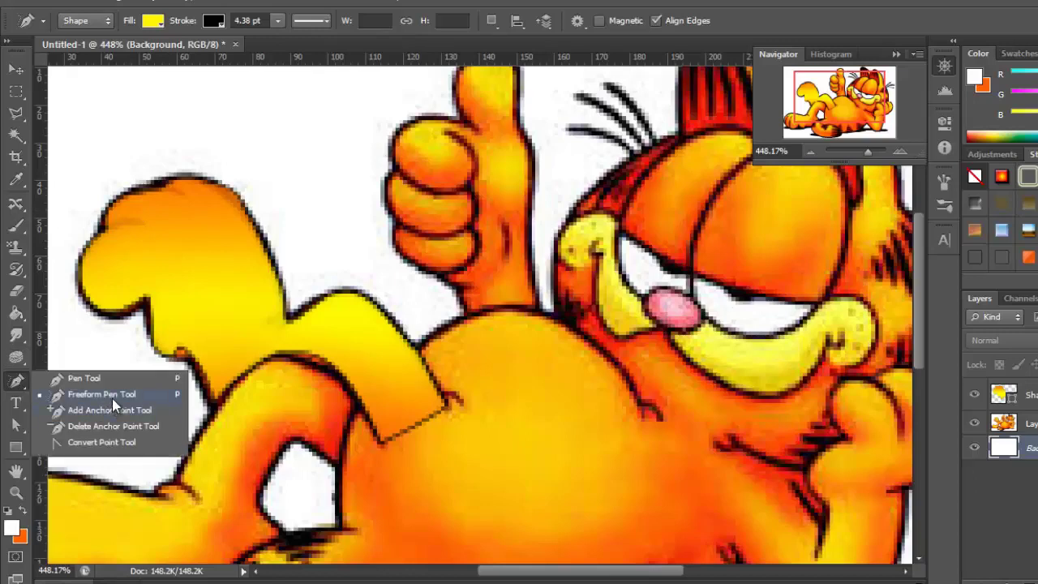
{"action": "left_click", "coordinate": [112, 398]}
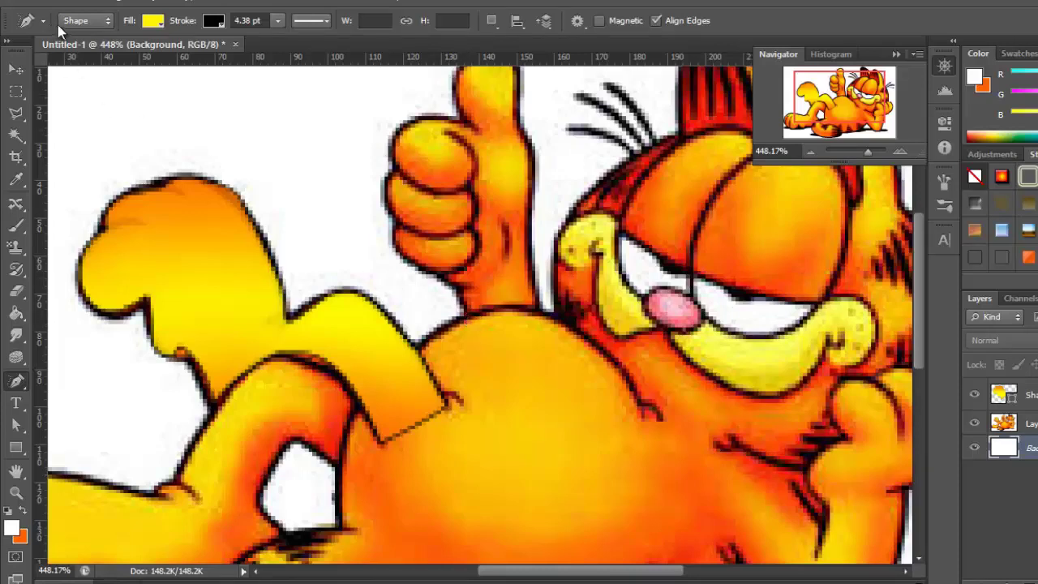
{"action": "left_click", "coordinate": [82, 22]}
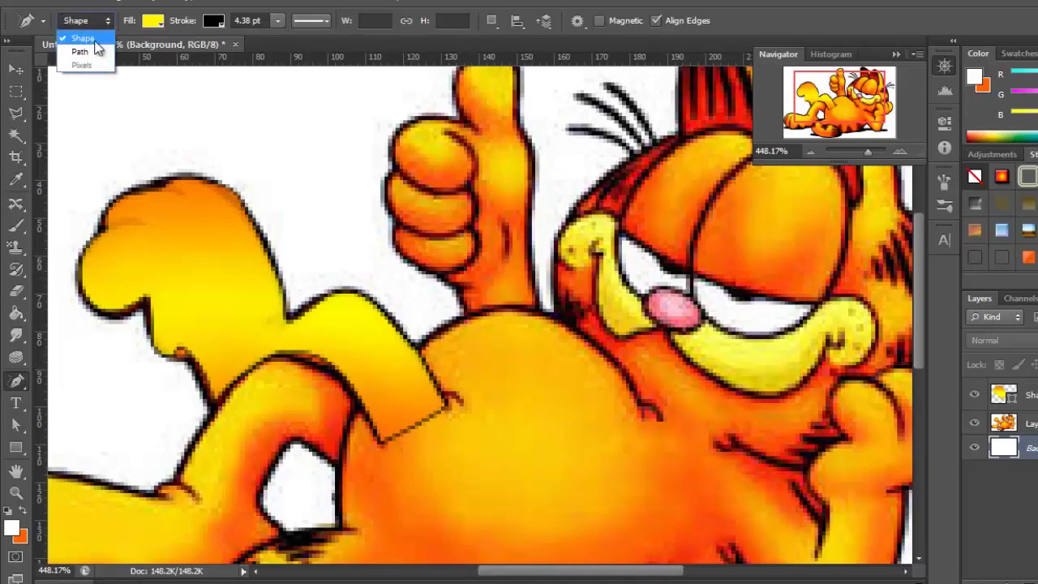
{"action": "left_click", "coordinate": [84, 38]}
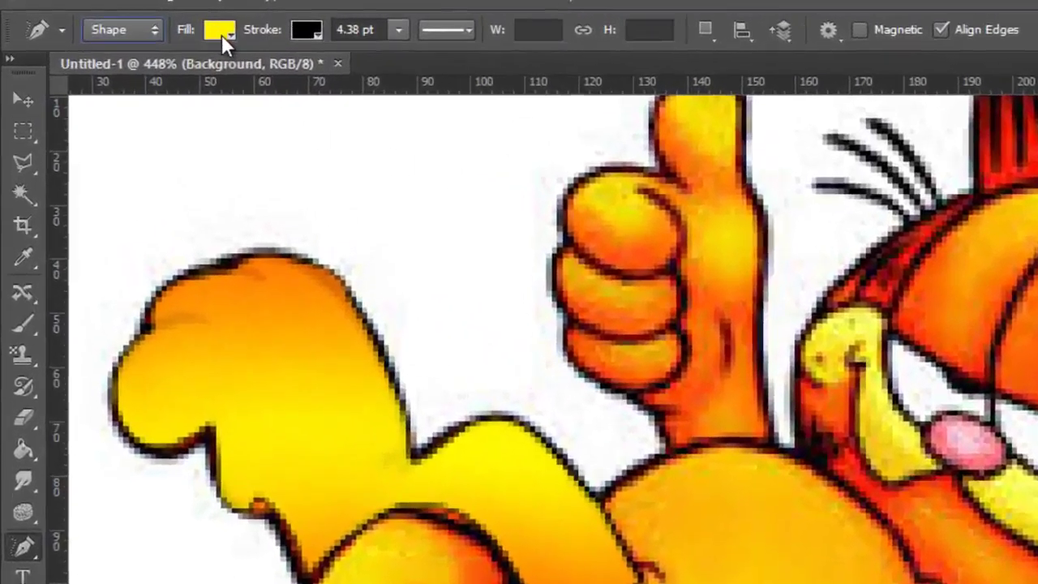
Set the shape's fill to the orange-yellow-orange linear gradient and its stroke width to 0.79 pt
{"action": "left_click", "coordinate": [153, 20]}
{"action": "left_click", "coordinate": [253, 93]}
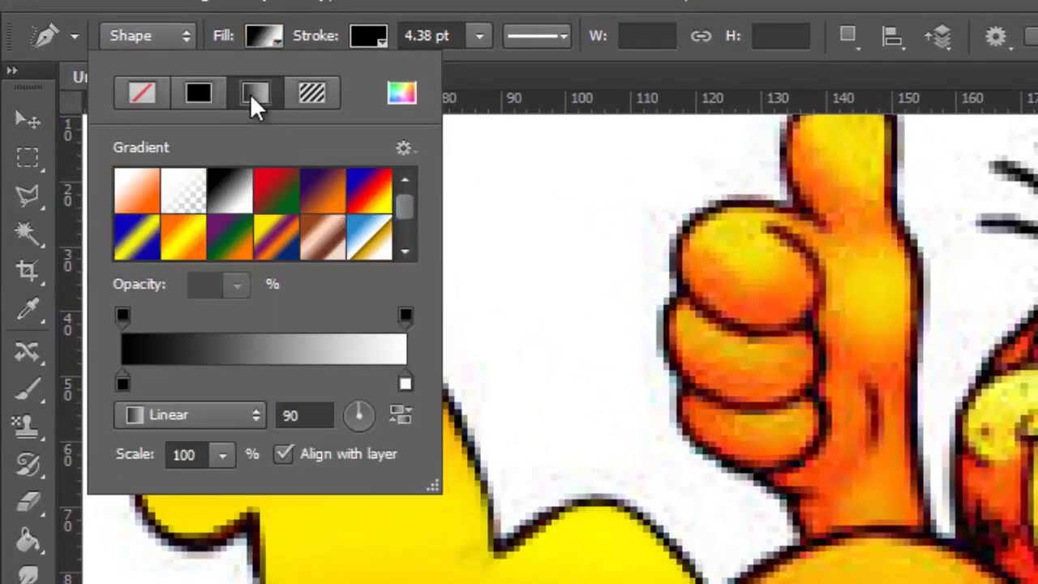
{"action": "left_click", "coordinate": [193, 247]}
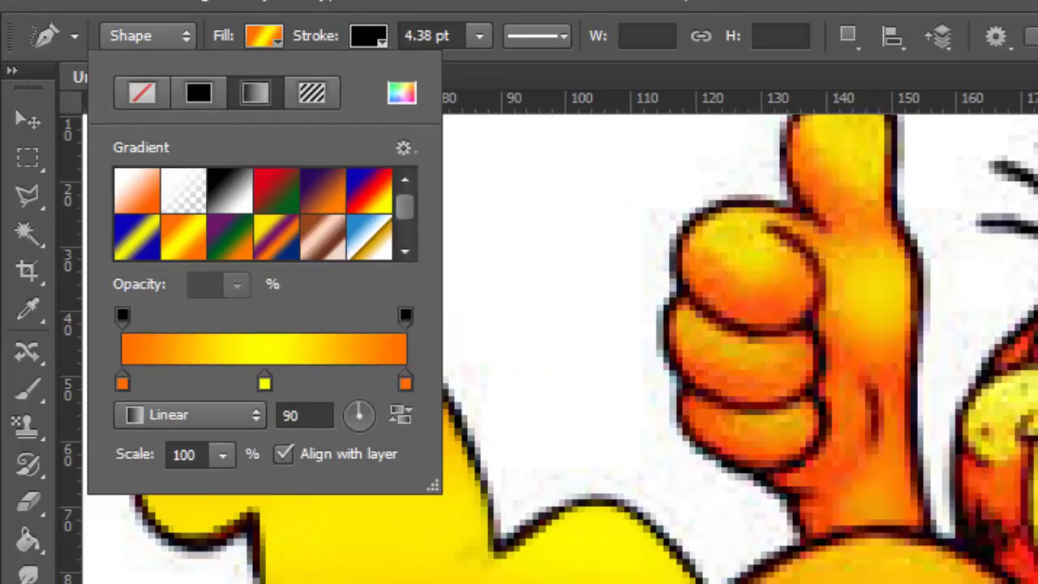
{"action": "left_click", "coordinate": [573, 3]}
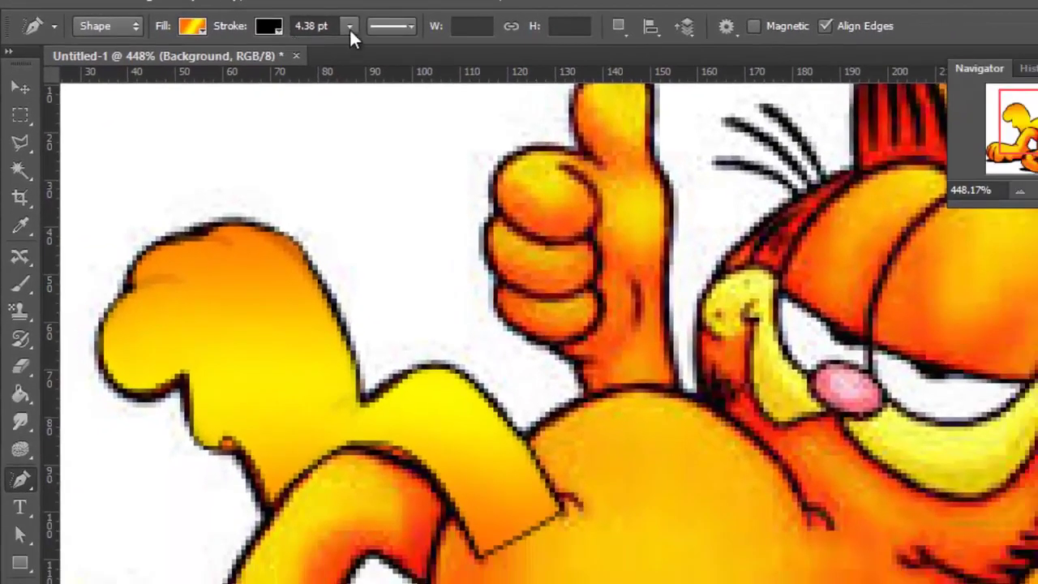
{"action": "left_click", "coordinate": [349, 28]}
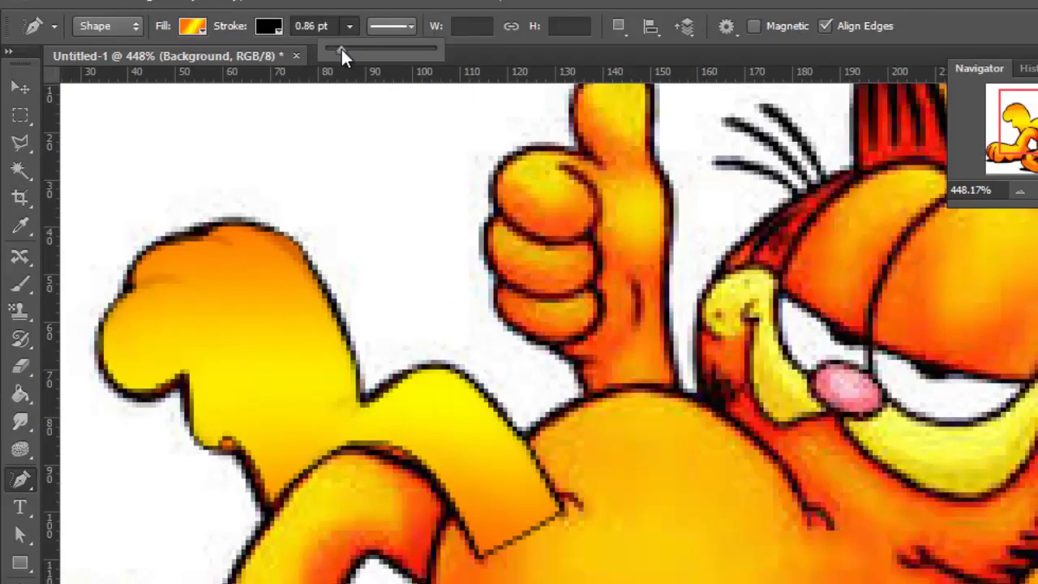
{"action": "left_click_drag", "start_coordinate": [341, 48], "coordinate": [340, 47]}
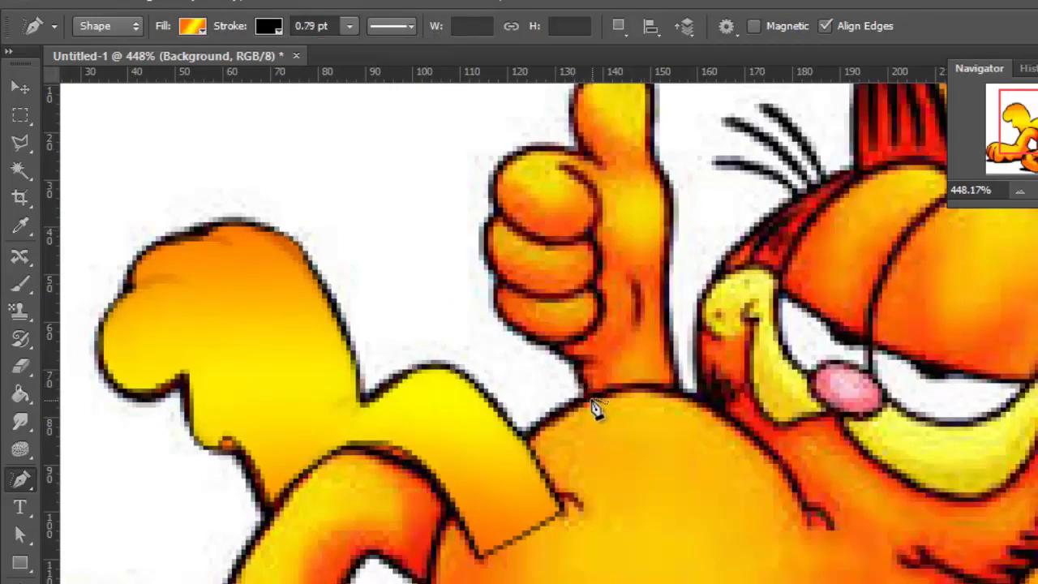
Trace the cat's thumbs-up hand and forearm freehand as a closed shape about 41 px wide and 72 px high
{"action": "scroll", "coordinate": [1013, 180], "scroll_direction": "up", "scroll_amount": 3}
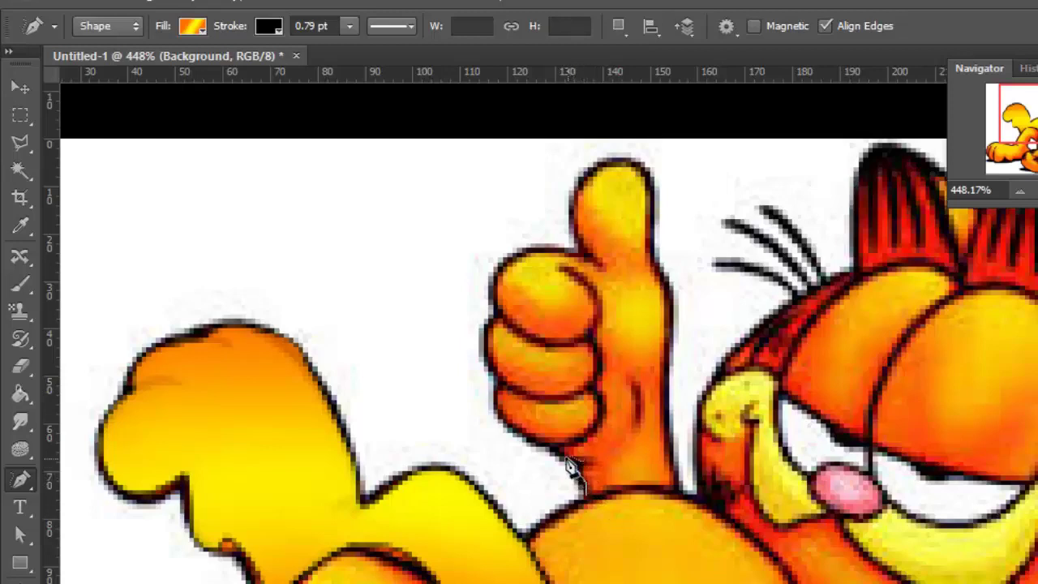
{"action": "mouse_move", "coordinate": [570, 468]}
{"action": "left_mouse_down"}
{"action": "mouse_move", "coordinate": [508, 428]}
{"action": "mouse_move", "coordinate": [492, 374]}
{"action": "left_mouse_up"}
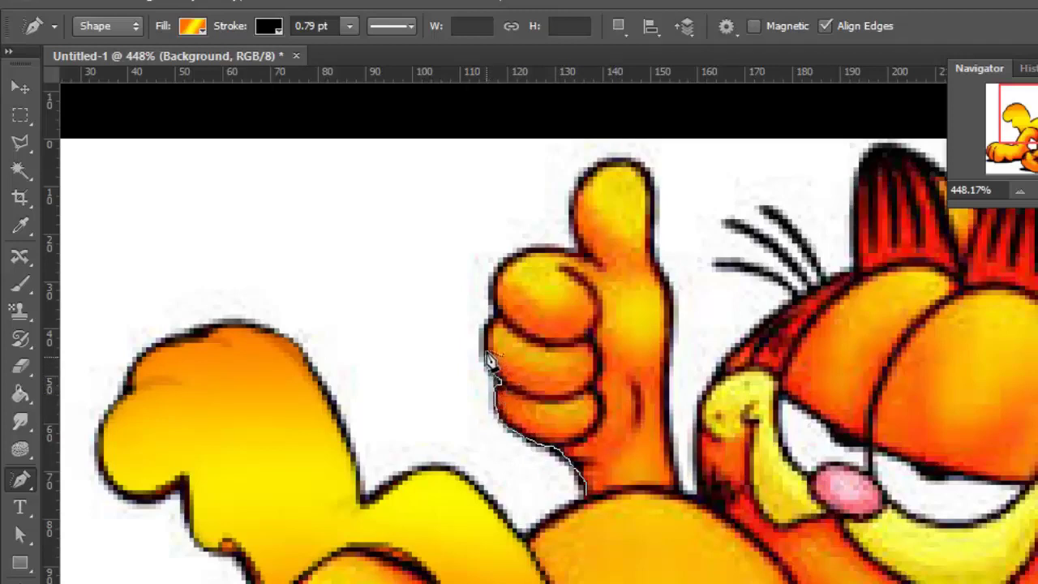
{"action": "mouse_move", "coordinate": [489, 328]}
{"action": "left_mouse_down"}
{"action": "mouse_move", "coordinate": [499, 270]}
{"action": "mouse_move", "coordinate": [519, 251]}
{"action": "mouse_move", "coordinate": [592, 256]}
{"action": "mouse_move", "coordinate": [576, 225]}
{"action": "mouse_move", "coordinate": [587, 179]}
{"action": "mouse_move", "coordinate": [642, 166]}
{"action": "mouse_move", "coordinate": [670, 304]}
{"action": "mouse_move", "coordinate": [669, 428]}
{"action": "mouse_move", "coordinate": [685, 497]}
{"action": "mouse_move", "coordinate": [622, 492]}
{"action": "mouse_move", "coordinate": [595, 514]}
{"action": "left_mouse_up"}
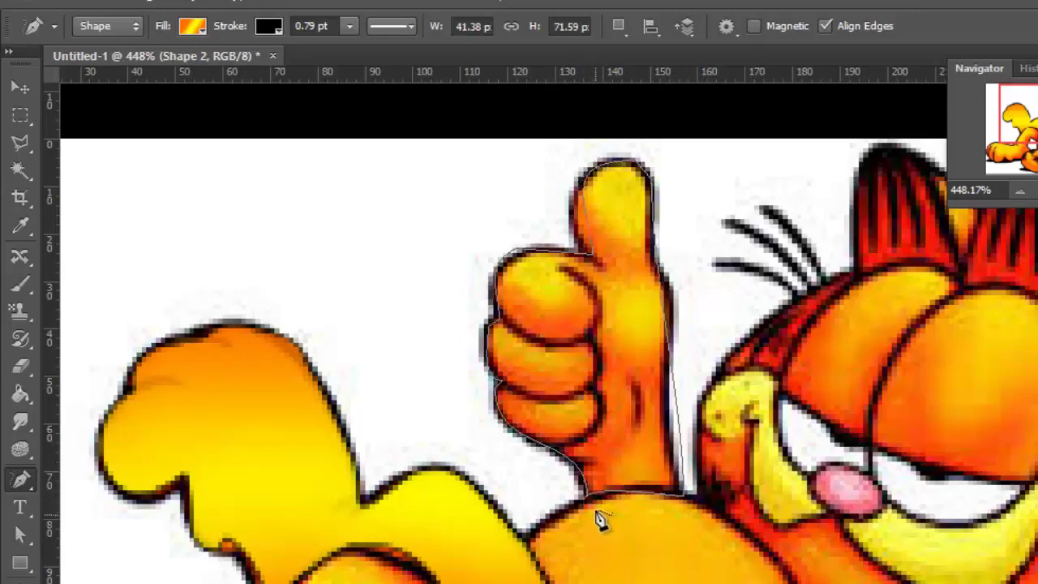
Try to add a short freehand stroke where the hand outline's ends meet at the wrist
{"action": "scroll", "coordinate": [600, 560], "scroll_direction": "up", "scroll_amount": 3}
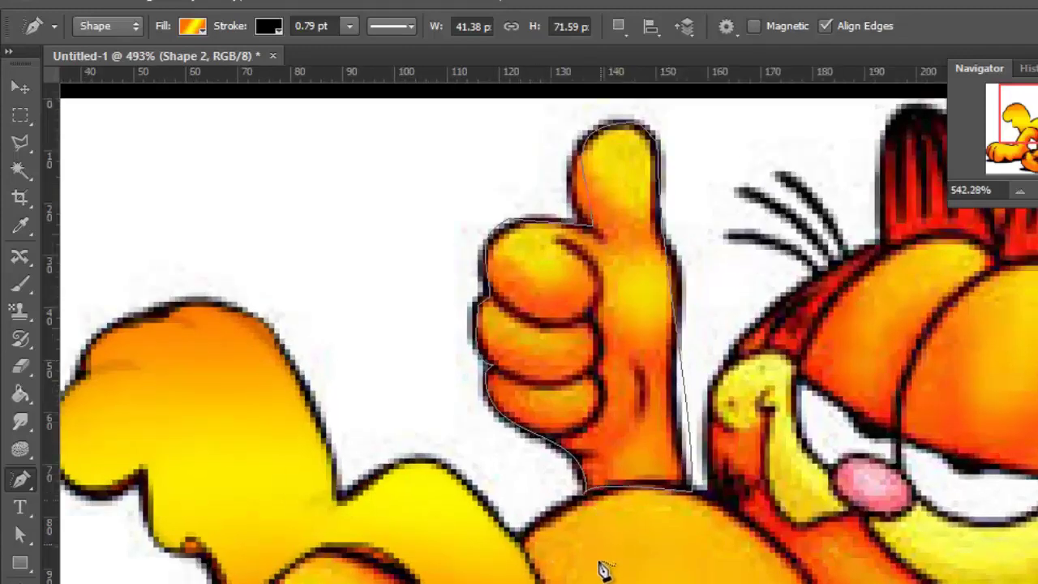
{"action": "scroll", "coordinate": [594, 545], "scroll_direction": "up", "scroll_amount": 4}
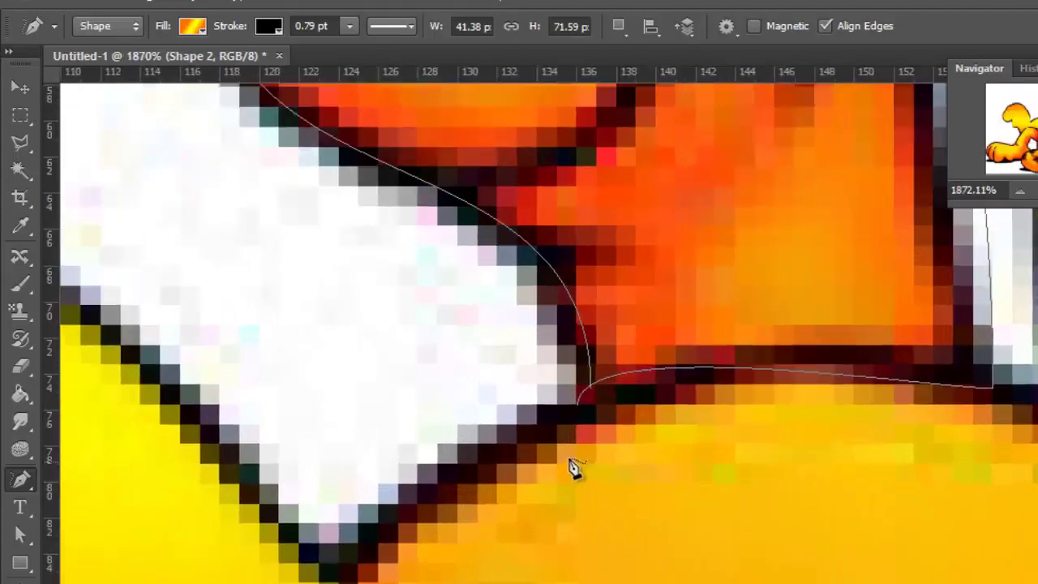
{"action": "scroll", "coordinate": [608, 415], "scroll_direction": "down", "scroll_amount": 1}
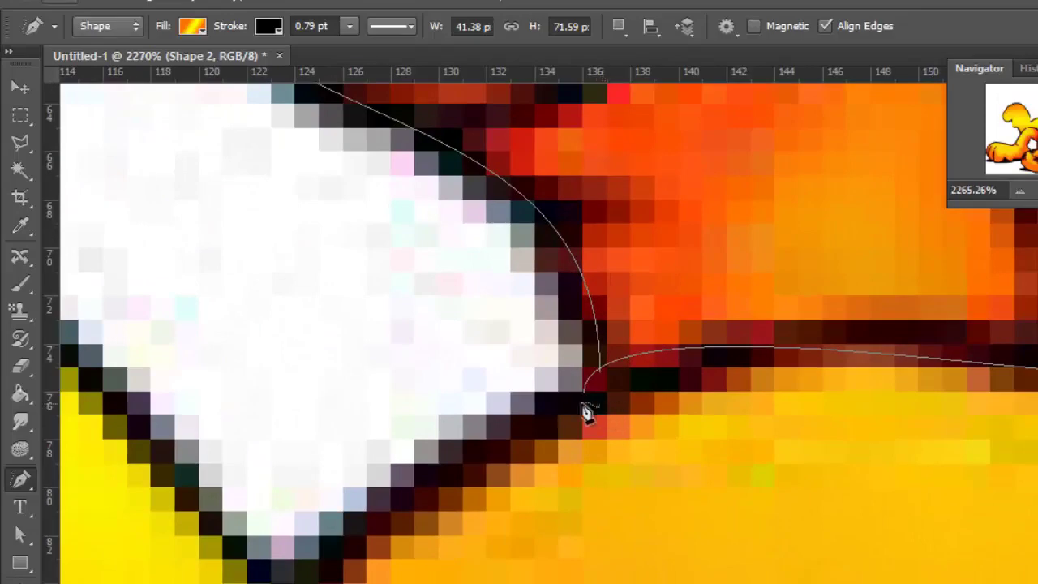
{"action": "left_click_drag", "start_coordinate": [129, 420], "coordinate": [112, 423]}
{"action": "scroll", "coordinate": [526, 294], "scroll_direction": "down", "scroll_amount": 3}
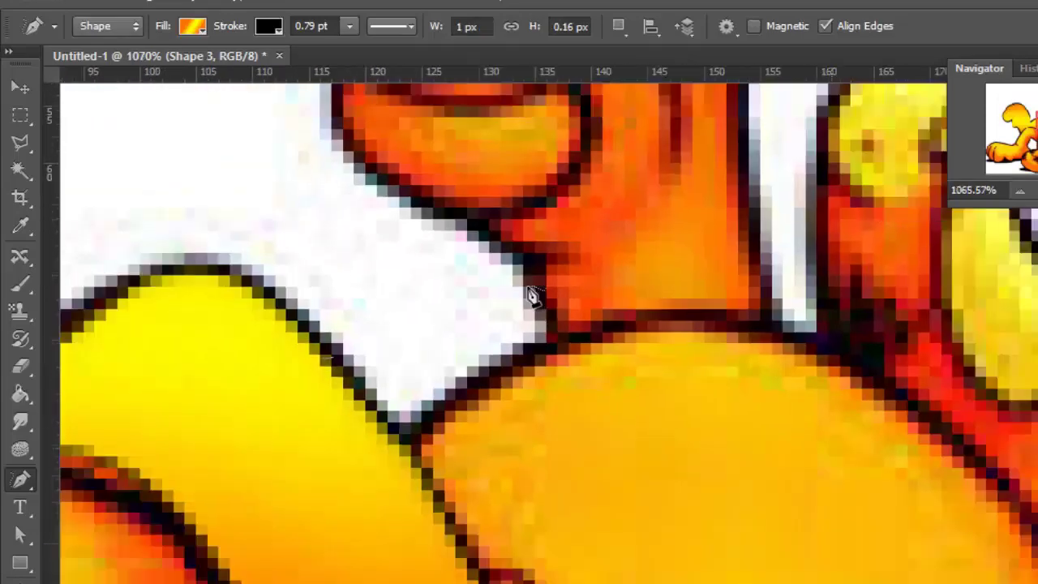
{"action": "scroll", "coordinate": [531, 294], "scroll_direction": "down", "scroll_amount": 1}
{"action": "scroll", "coordinate": [457, 262], "scroll_direction": "up", "scroll_amount": 4}
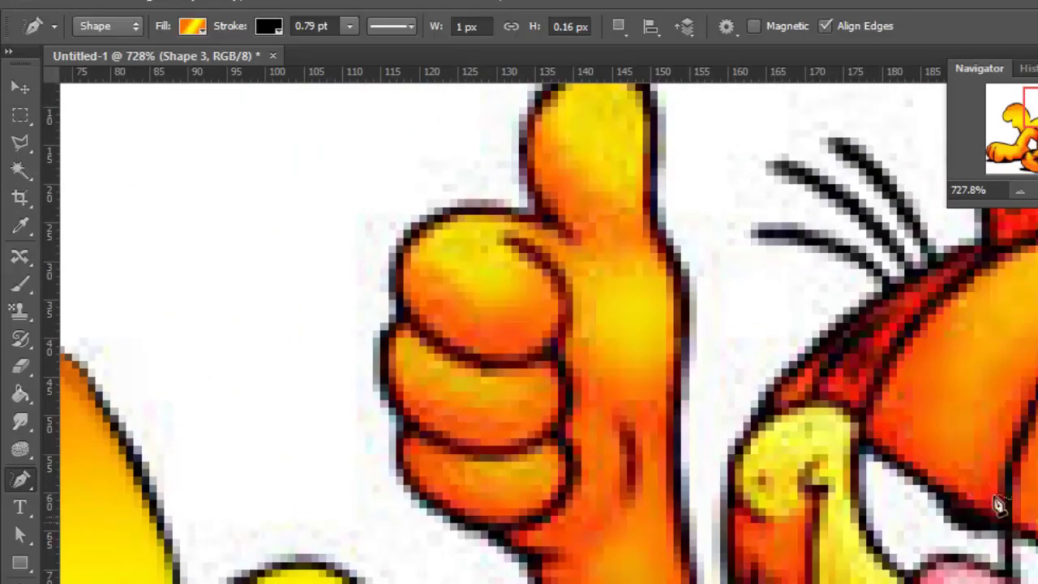
{"action": "scroll", "coordinate": [972, 488], "scroll_direction": "down", "scroll_amount": 3}
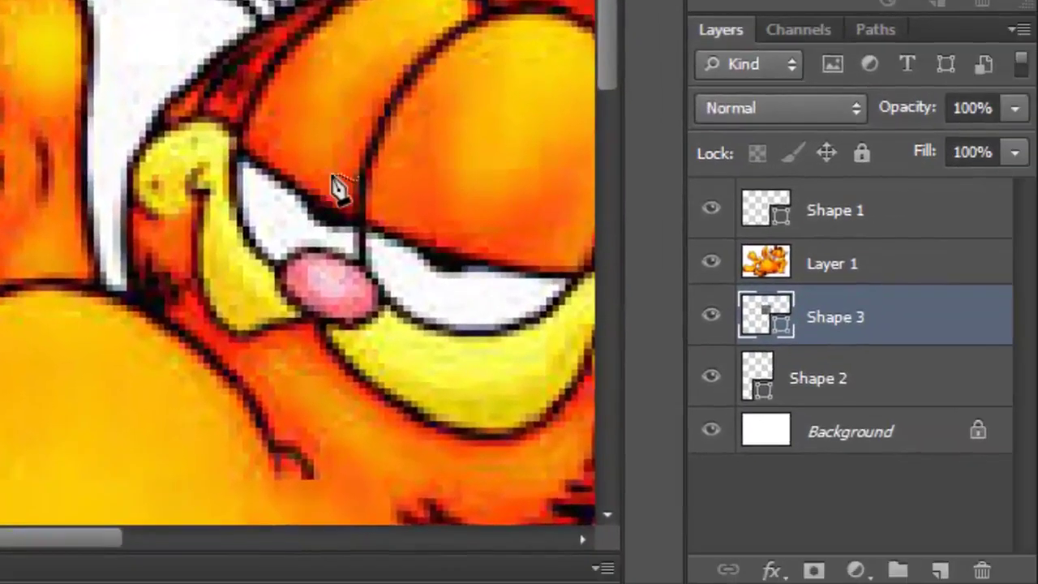
Move the Shape 3 layer above Layer 1 and delete it
{"action": "left_click_drag", "start_coordinate": [1035, 425], "coordinate": [1036, 357]}
{"action": "mouse_move", "coordinate": [900, 247]}
{"action": "left_mouse_down"}
{"action": "mouse_move", "coordinate": [913, 227]}
{"action": "mouse_move", "coordinate": [920, 241]}
{"action": "left_mouse_up"}
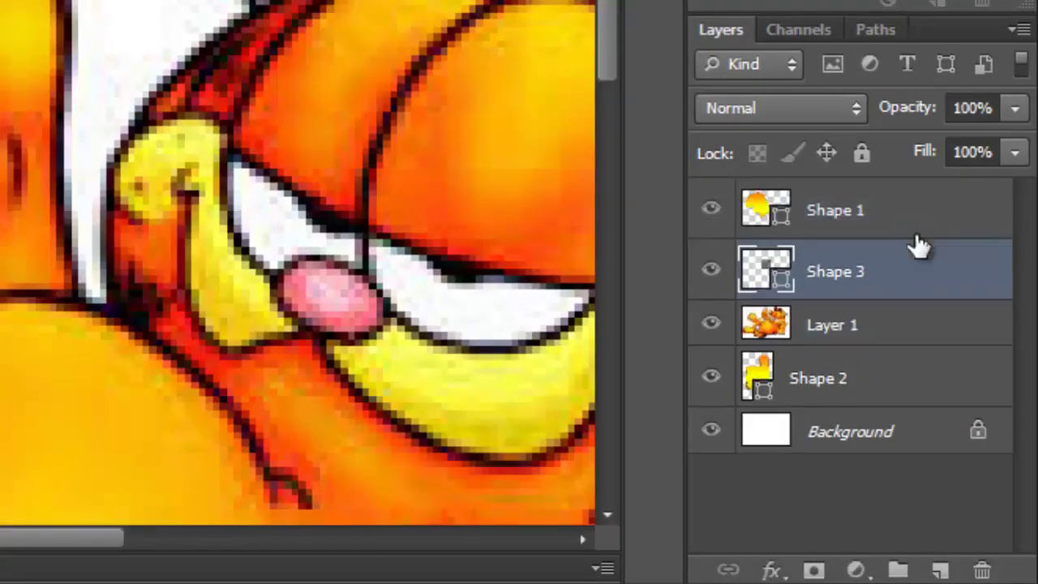
{"action": "left_click", "coordinate": [708, 276]}
{"action": "left_click", "coordinate": [707, 280]}
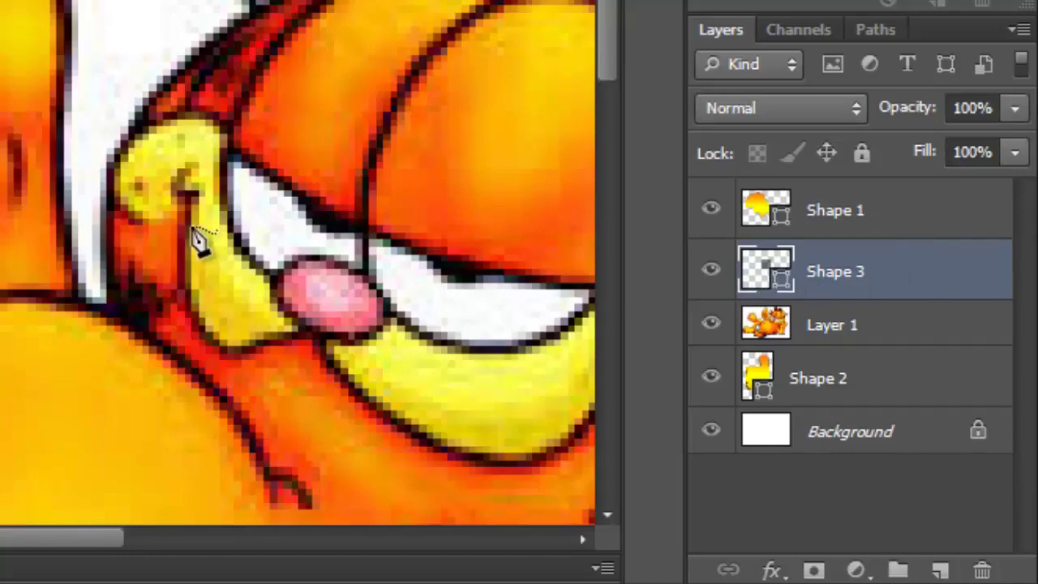
{"action": "scroll", "coordinate": [208, 240], "scroll_direction": "up", "scroll_amount": 3}
{"action": "left_click_drag", "start_coordinate": [896, 284], "coordinate": [983, 566]}
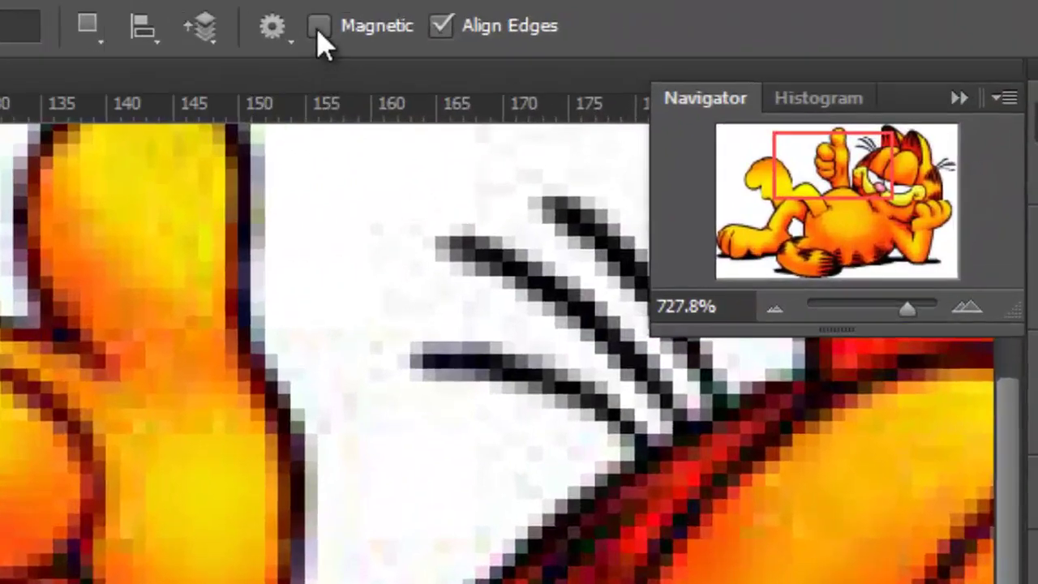
Turn on the Magnetic option for the Freeform Pen and cancel the stray path
{"action": "left_click", "coordinate": [319, 27]}
{"action": "left_click", "coordinate": [343, 395]}
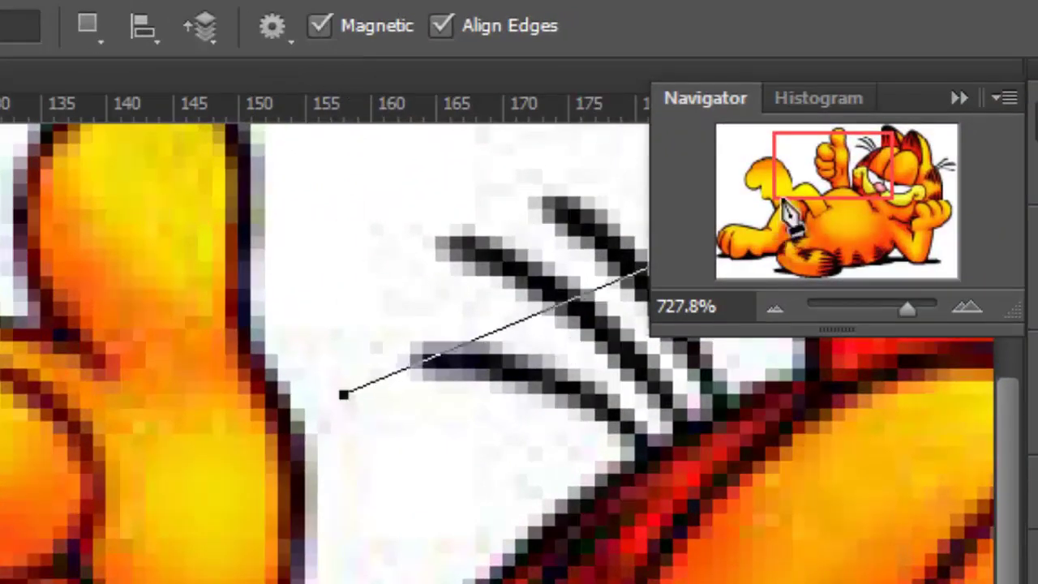
{"action": "key", "text": "Escape"}
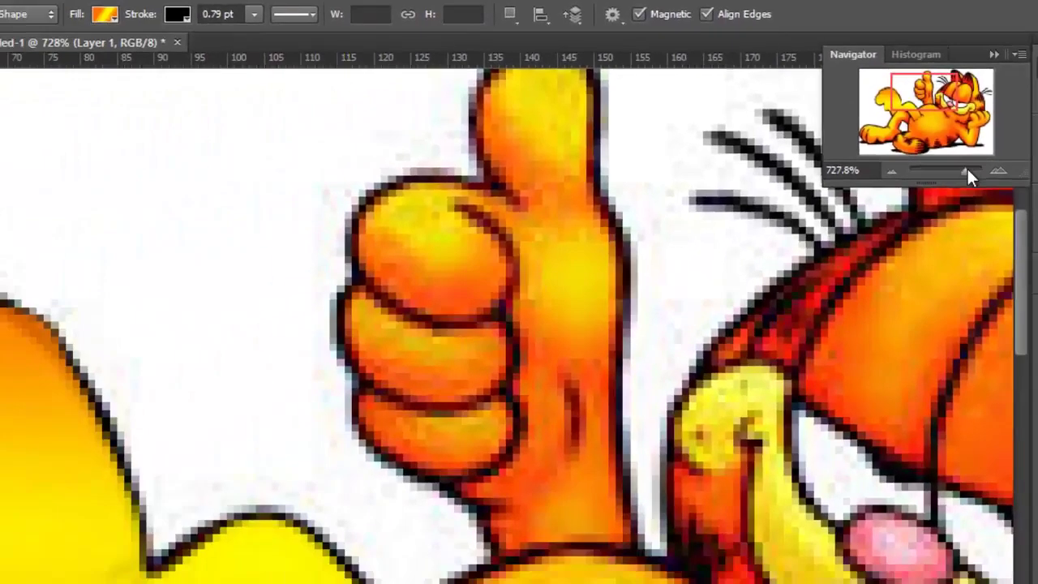
Trace the cat's thumbs-up hand and forearm with the magnetic pen as a closed shape about 39 px wide and 69 px high
{"action": "left_click_drag", "start_coordinate": [920, 277], "coordinate": [922, 278]}
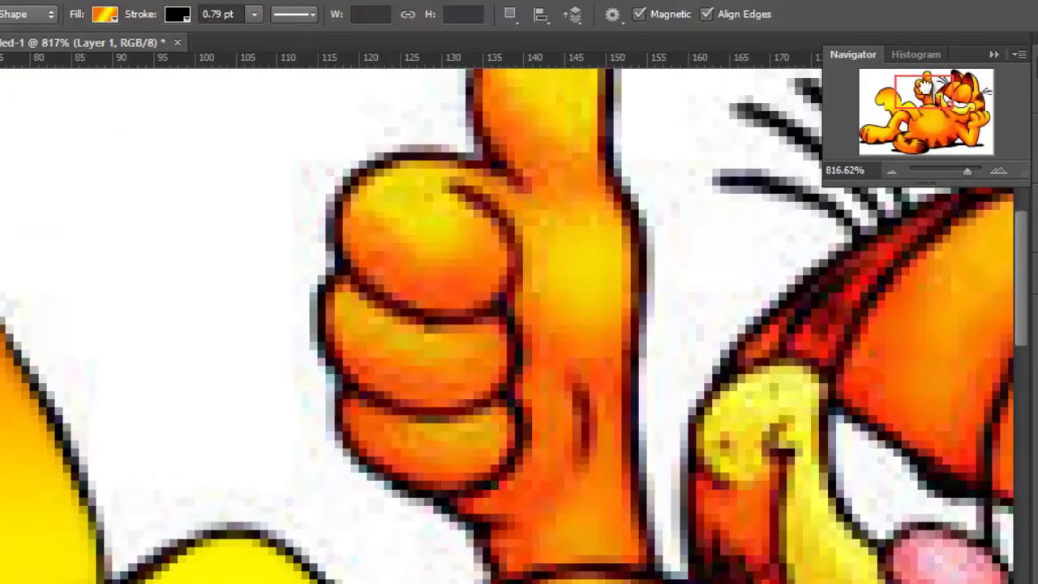
{"action": "left_click_drag", "start_coordinate": [925, 88], "coordinate": [927, 81]}
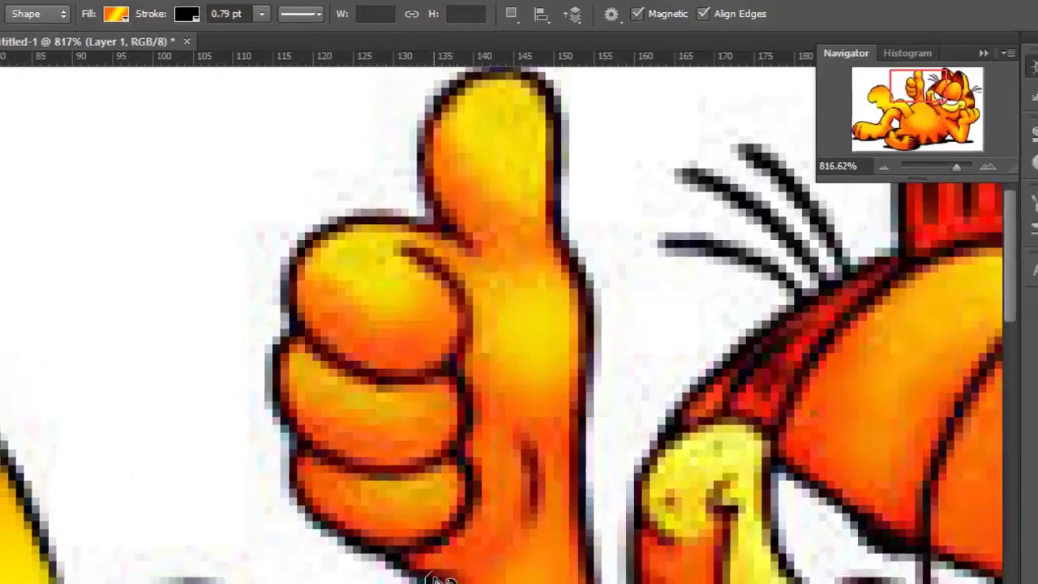
{"action": "left_click", "coordinate": [459, 563]}
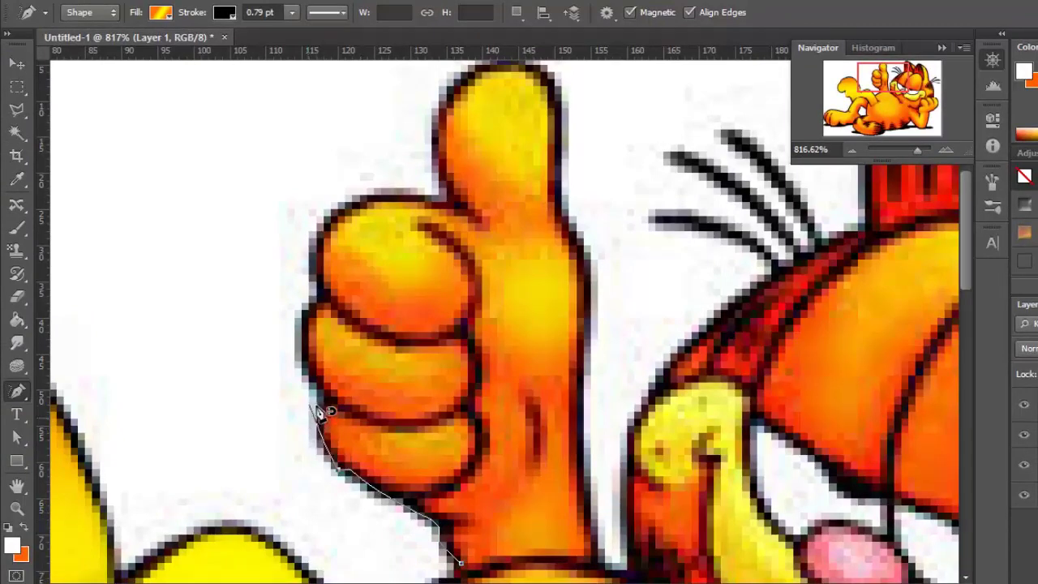
{"action": "mouse_move", "coordinate": [330, 408]}
{"action": "left_mouse_down"}
{"action": "mouse_move", "coordinate": [331, 389]}
{"action": "mouse_move", "coordinate": [287, 342]}
{"action": "mouse_move", "coordinate": [291, 322]}
{"action": "left_mouse_up"}
{"action": "key", "text": "BackSpace"}
{"action": "key", "text": "BackSpace"}
{"action": "key", "text": "BackSpace"}
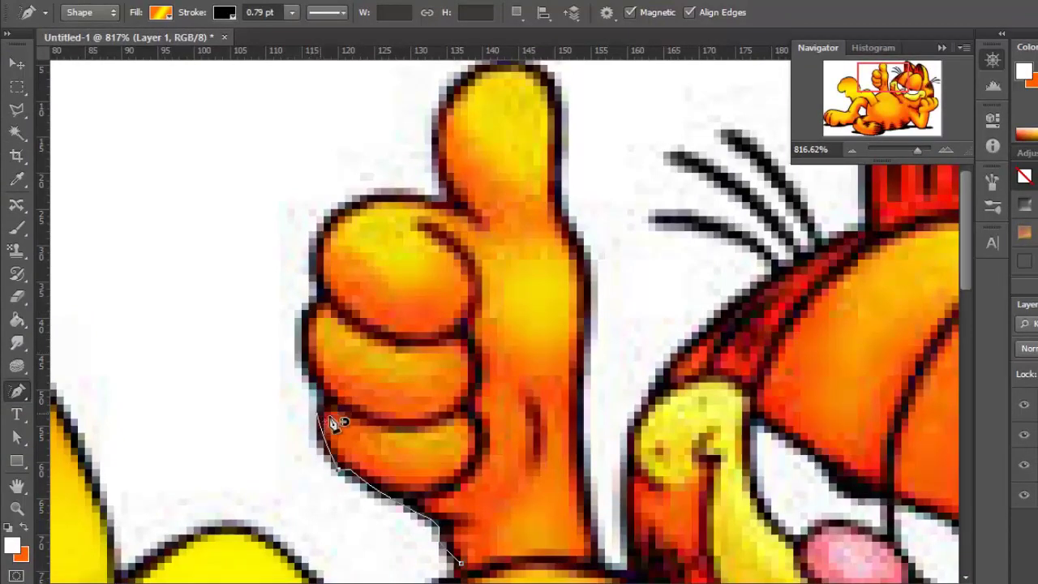
{"action": "mouse_move", "coordinate": [311, 450]}
{"action": "left_mouse_down"}
{"action": "mouse_move", "coordinate": [317, 417]}
{"action": "mouse_move", "coordinate": [336, 433]}
{"action": "mouse_move", "coordinate": [307, 468]}
{"action": "mouse_move", "coordinate": [332, 407]}
{"action": "mouse_move", "coordinate": [323, 369]}
{"action": "mouse_move", "coordinate": [305, 365]}
{"action": "mouse_move", "coordinate": [300, 330]}
{"action": "mouse_move", "coordinate": [304, 300]}
{"action": "mouse_move", "coordinate": [319, 308]}
{"action": "mouse_move", "coordinate": [332, 292]}
{"action": "mouse_move", "coordinate": [322, 243]}
{"action": "mouse_move", "coordinate": [349, 218]}
{"action": "mouse_move", "coordinate": [402, 198]}
{"action": "mouse_move", "coordinate": [473, 217]}
{"action": "mouse_move", "coordinate": [437, 160]}
{"action": "mouse_move", "coordinate": [441, 123]}
{"action": "mouse_move", "coordinate": [467, 81]}
{"action": "mouse_move", "coordinate": [523, 69]}
{"action": "mouse_move", "coordinate": [558, 81]}
{"action": "mouse_move", "coordinate": [579, 100]}
{"action": "mouse_move", "coordinate": [562, 123]}
{"action": "mouse_move", "coordinate": [554, 196]}
{"action": "mouse_move", "coordinate": [594, 300]}
{"action": "mouse_move", "coordinate": [575, 412]}
{"action": "mouse_move", "coordinate": [608, 573]}
{"action": "mouse_move", "coordinate": [472, 577]}
{"action": "left_mouse_up"}
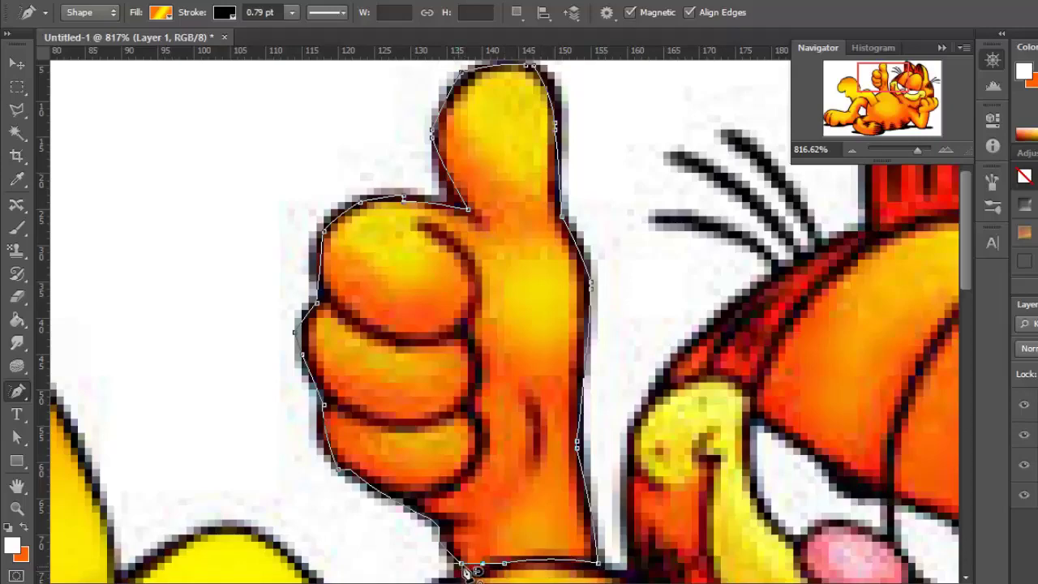
{"action": "left_click", "coordinate": [467, 571]}
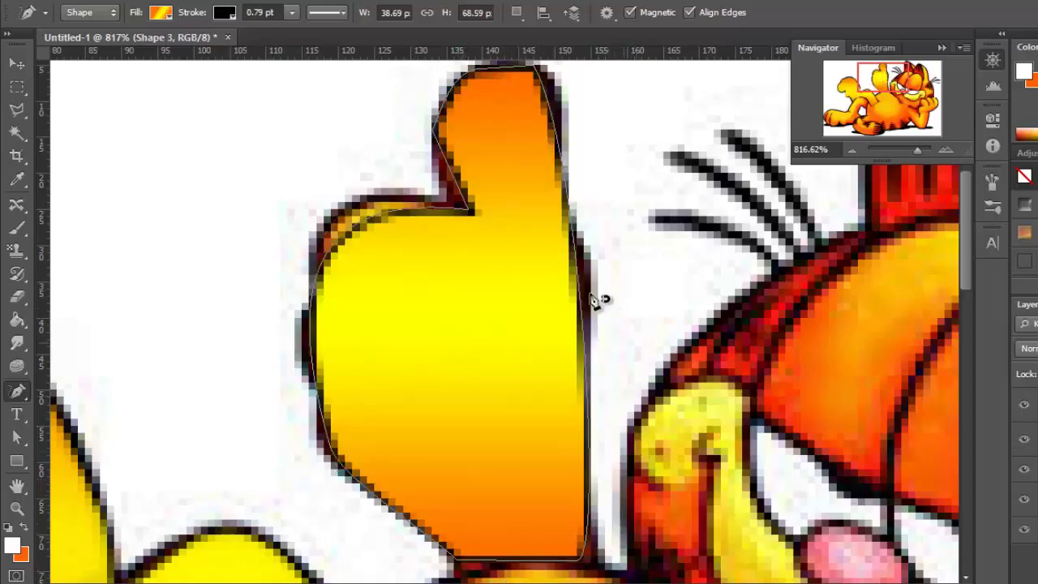
Examine how closely the new gradient shape follows the hand's outline, both in the whole picture and up close
{"action": "scroll", "coordinate": [640, 276], "scroll_direction": "down", "scroll_amount": 5}
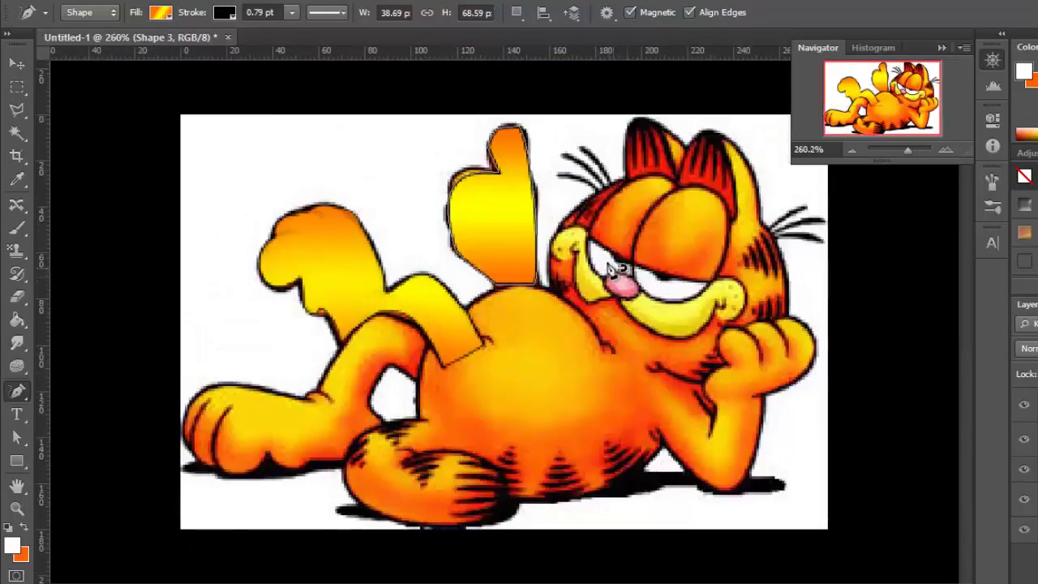
{"action": "scroll", "coordinate": [444, 191], "scroll_direction": "up", "scroll_amount": 1}
{"action": "scroll", "coordinate": [444, 191], "scroll_direction": "up", "scroll_amount": 4}
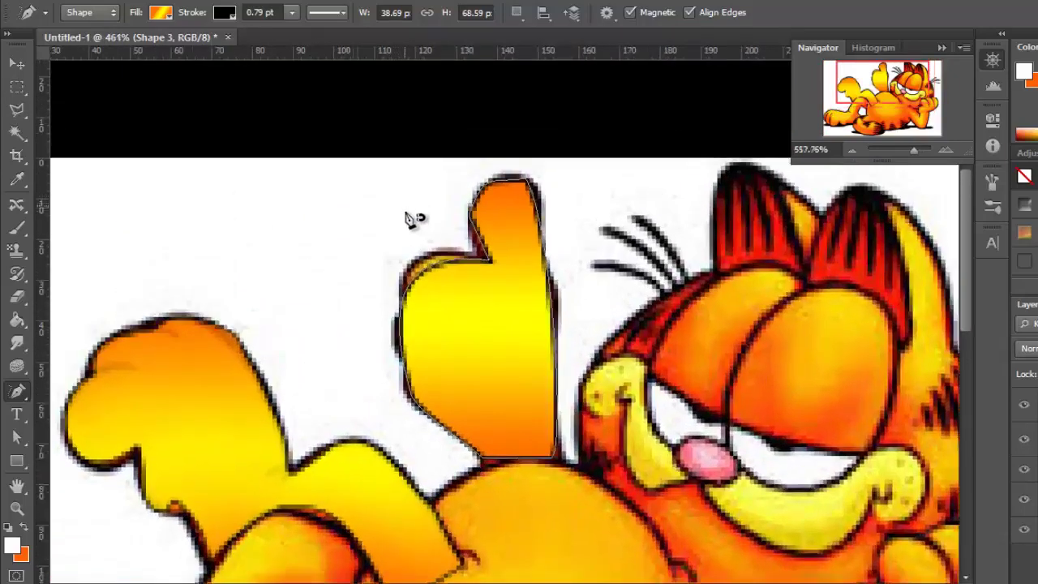
{"action": "scroll", "coordinate": [438, 245], "scroll_direction": "up", "scroll_amount": 1}
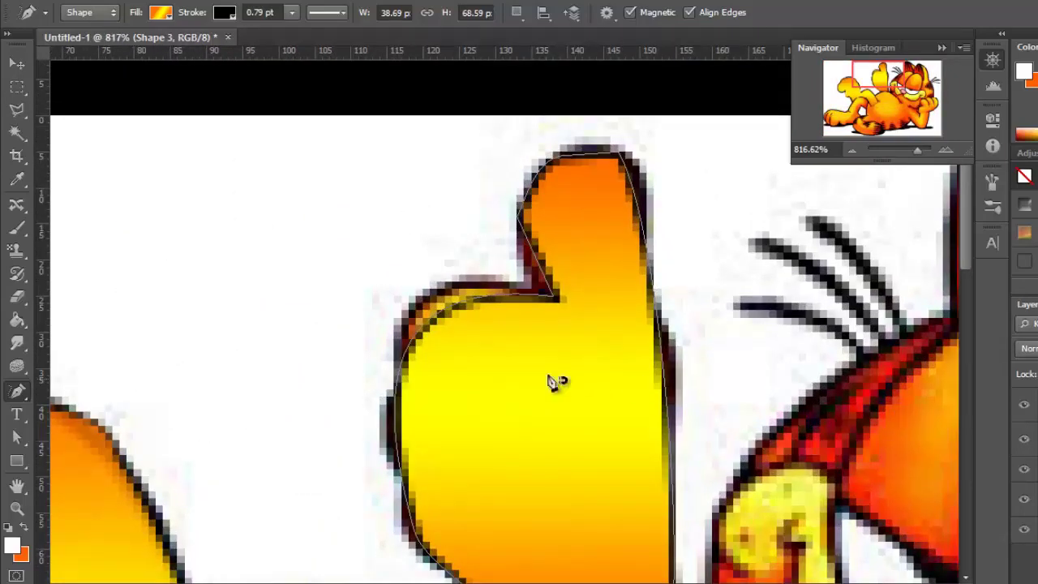
{"action": "scroll", "coordinate": [475, 312], "scroll_direction": "down", "scroll_amount": 3}
{"action": "scroll", "coordinate": [474, 309], "scroll_direction": "down", "scroll_amount": 5}
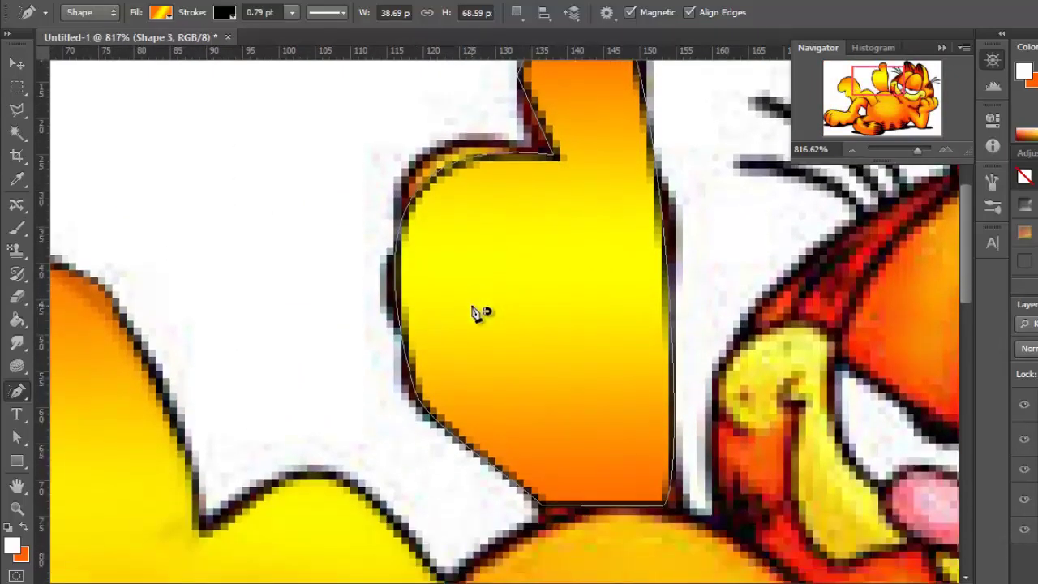
{"action": "scroll", "coordinate": [463, 243], "scroll_direction": "up", "scroll_amount": 4}
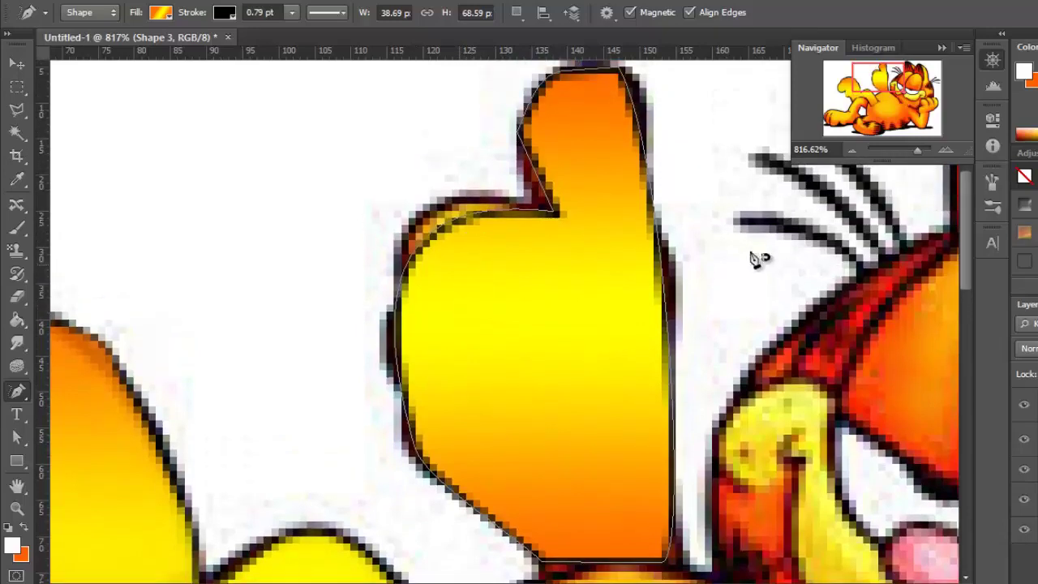
{"action": "scroll", "coordinate": [495, 183], "scroll_direction": "up", "scroll_amount": 2}
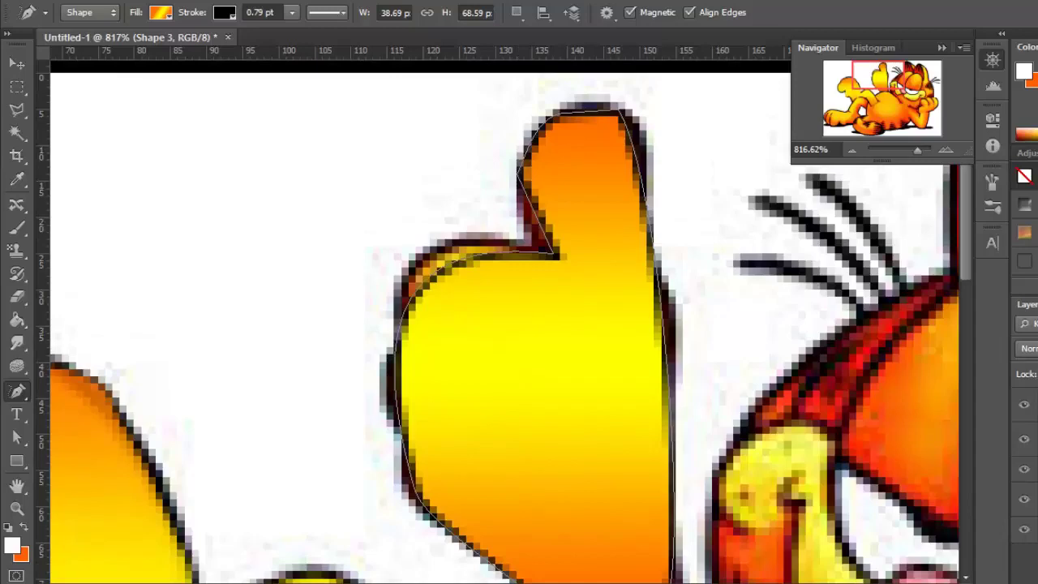
Lower the Shape 3 layer's fill to 51% so the drawing underneath shows through
{"action": "left_click", "coordinate": [1008, 138]}
{"action": "left_click_drag", "start_coordinate": [1013, 184], "coordinate": [931, 184]}
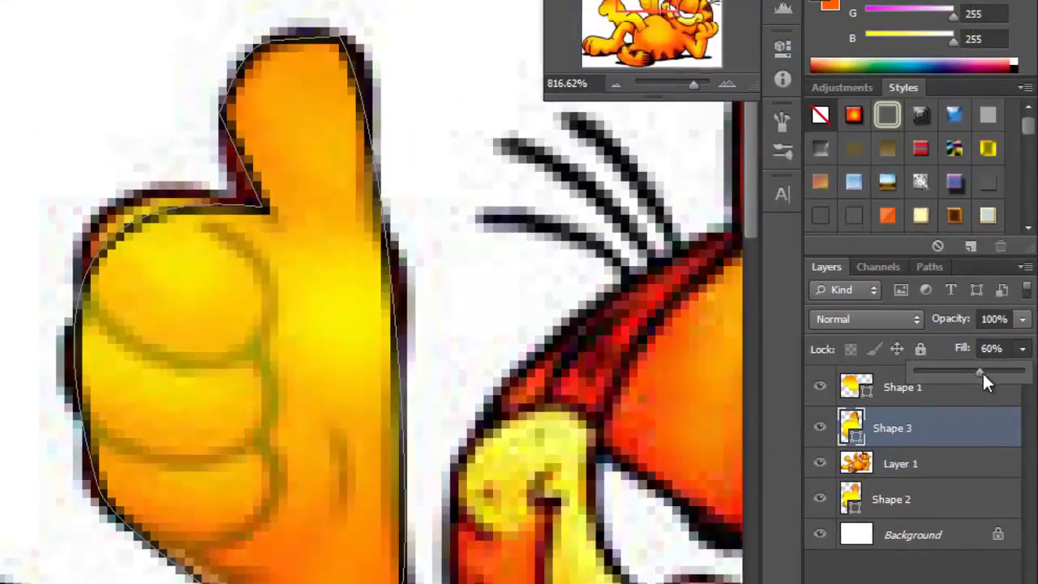
{"action": "left_click_drag", "start_coordinate": [983, 373], "coordinate": [963, 381]}
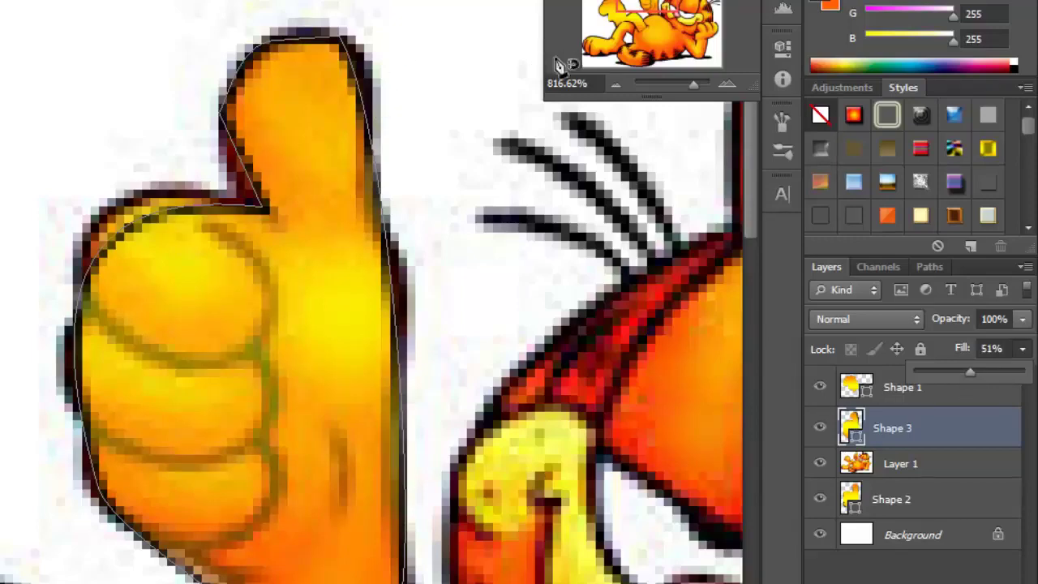
{"action": "key", "text": "Return"}
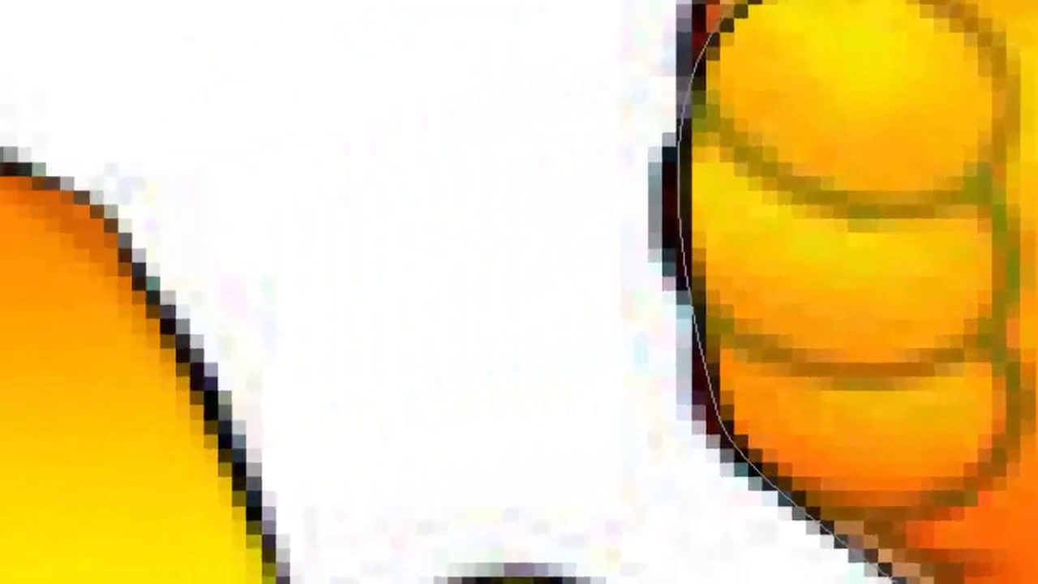
Reshape the outline along the outer side of the fingers with the Direct Selection tool, adjusting the lowest finger's anchor and its upper handle
{"action": "left_click", "coordinate": [52, 277]}
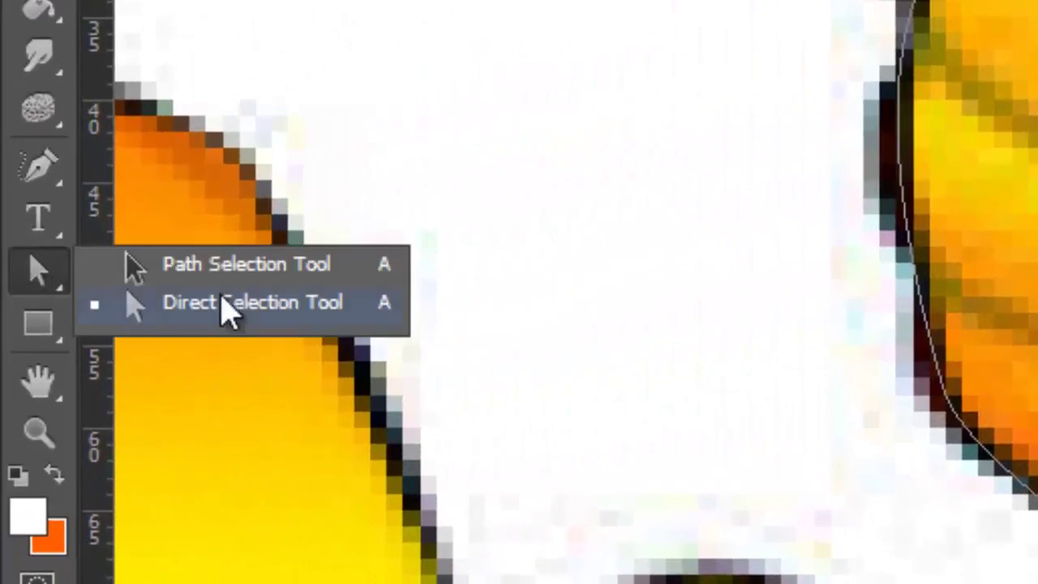
{"action": "left_click", "coordinate": [236, 316]}
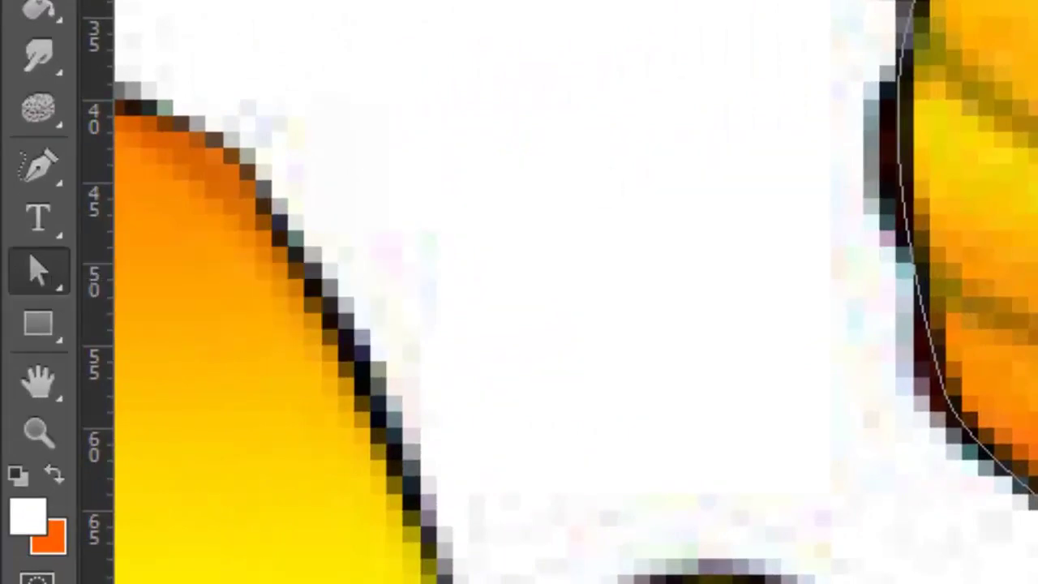
{"action": "left_click", "coordinate": [902, 195]}
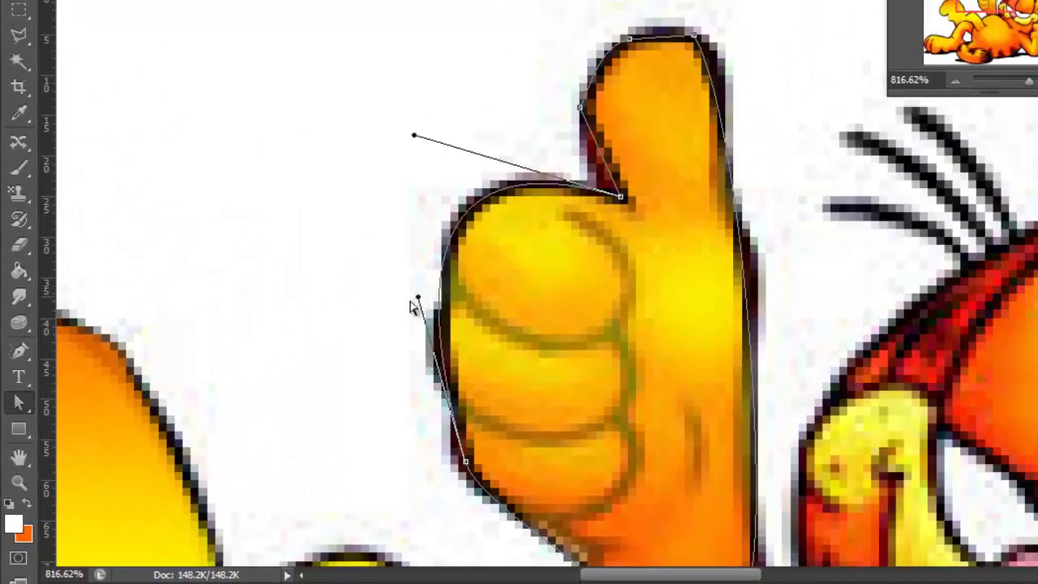
{"action": "left_click_drag", "start_coordinate": [418, 297], "coordinate": [422, 326]}
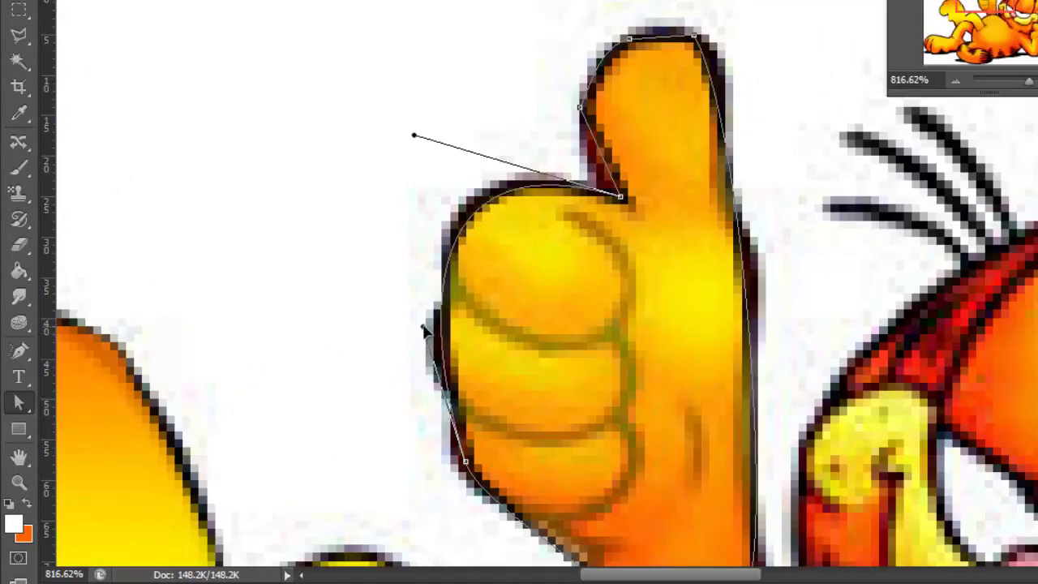
{"action": "left_click_drag", "start_coordinate": [465, 460], "coordinate": [458, 455]}
Angle the lower handle of the lowest finger's anchor independently so the curve follows the underside of the fist
{"action": "scroll", "coordinate": [494, 381], "scroll_direction": "down", "scroll_amount": 5}
{"action": "scroll", "coordinate": [497, 387], "scroll_direction": "down", "scroll_amount": 2}
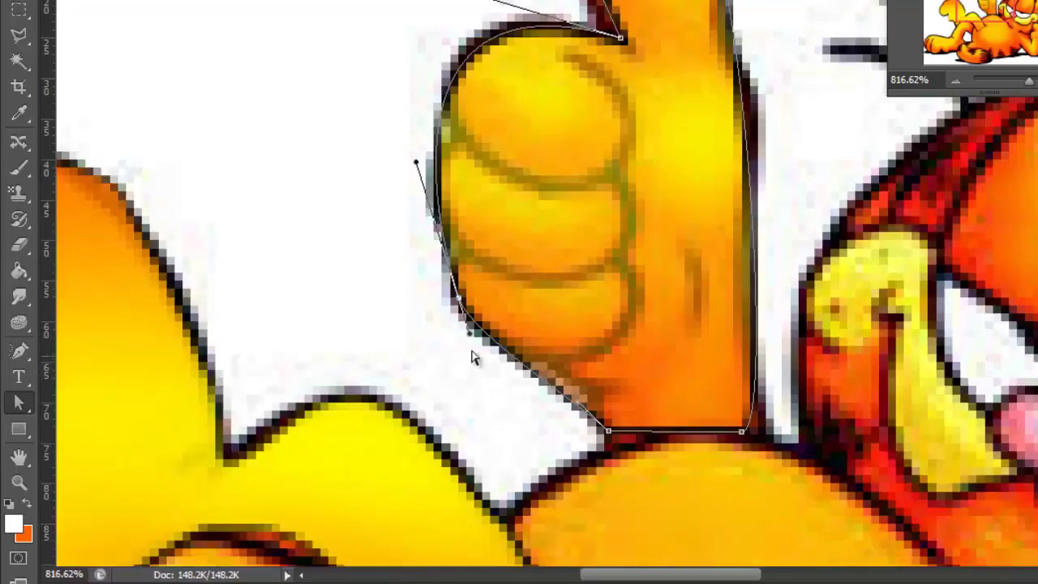
{"action": "left_click_drag", "start_coordinate": [471, 335], "coordinate": [487, 366]}
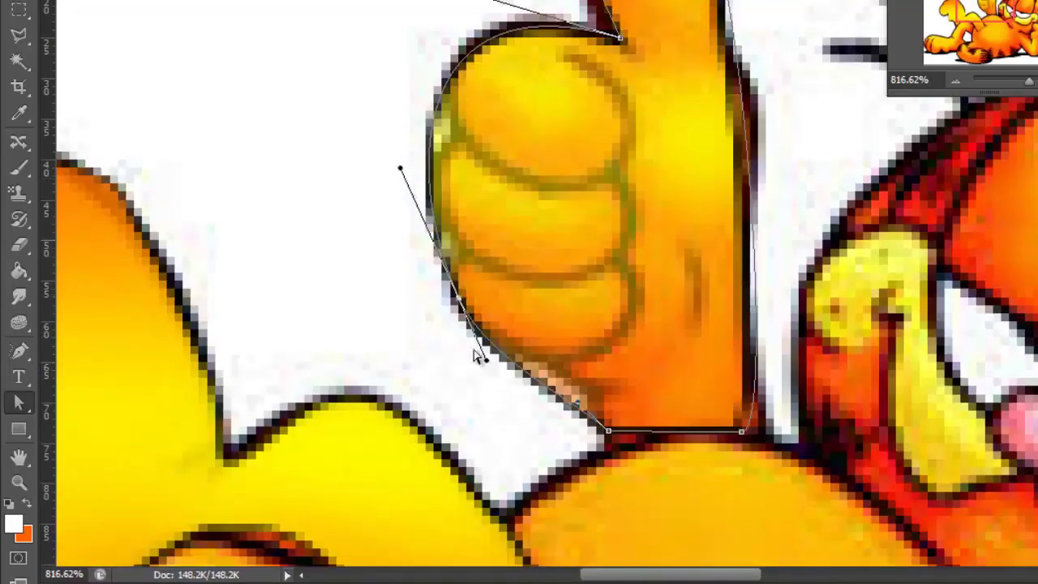
{"action": "key", "text": "ctrl+z"}
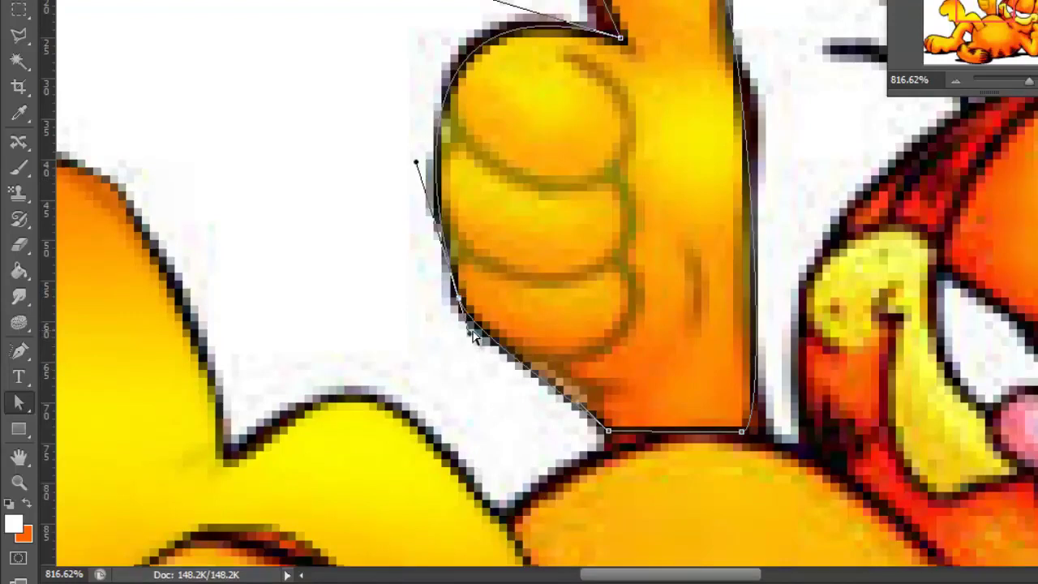
{"action": "left_click_drag", "start_coordinate": [470, 339], "coordinate": [449, 326]}
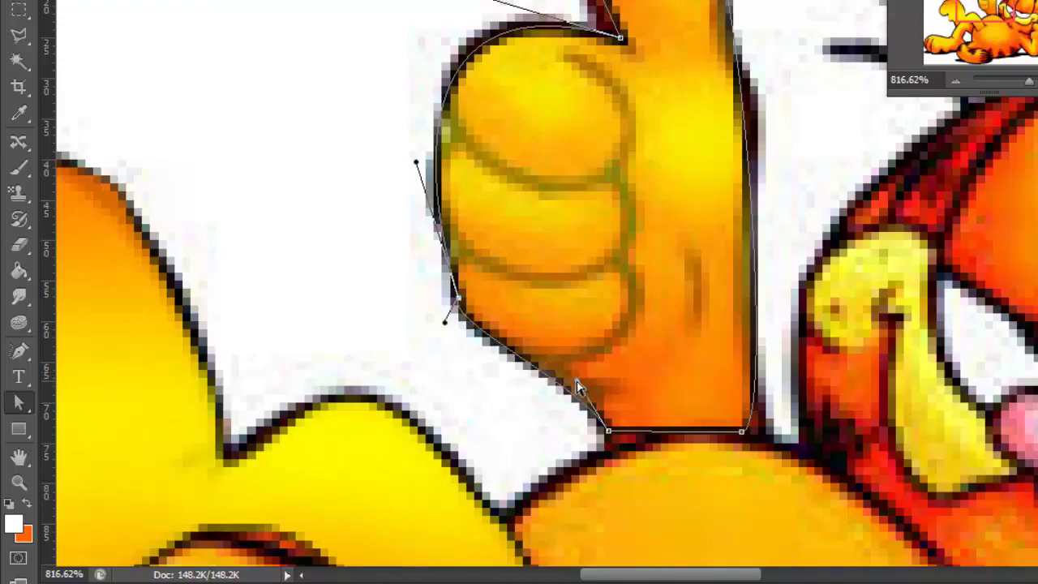
Move the wrist's corner anchor on the cat's head side outward and adjust its handle along the forearm edge
{"action": "left_click", "coordinate": [576, 381]}
{"action": "left_click_drag", "start_coordinate": [743, 433], "coordinate": [761, 336]}
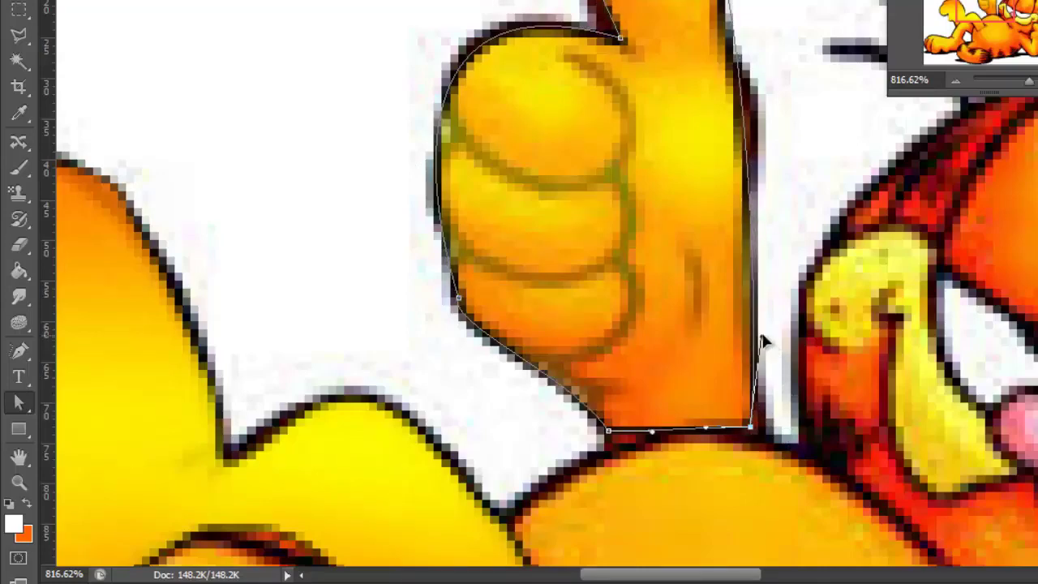
{"action": "scroll", "coordinate": [799, 244], "scroll_direction": "up", "scroll_amount": 4}
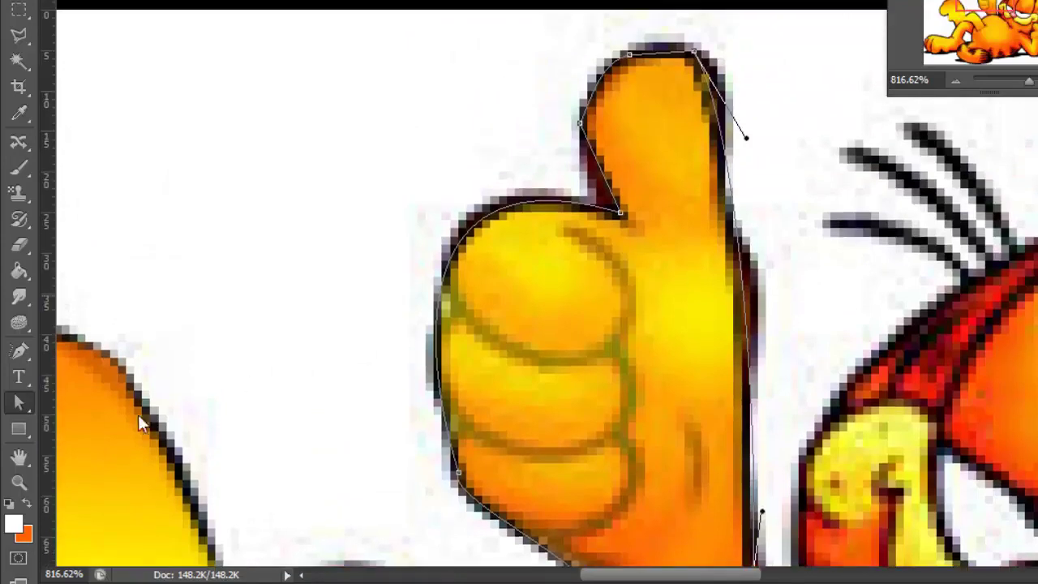
{"action": "left_click", "coordinate": [24, 354]}
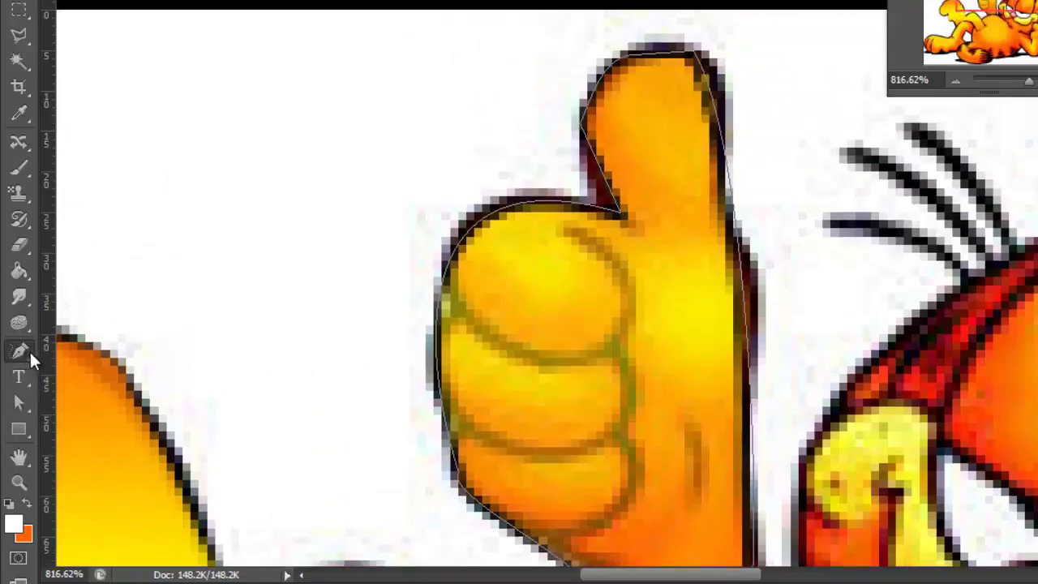
{"action": "right_click", "coordinate": [29, 352]}
{"action": "left_click", "coordinate": [95, 348]}
{"action": "left_click_drag", "start_coordinate": [95, 366], "coordinate": [62, 362]}
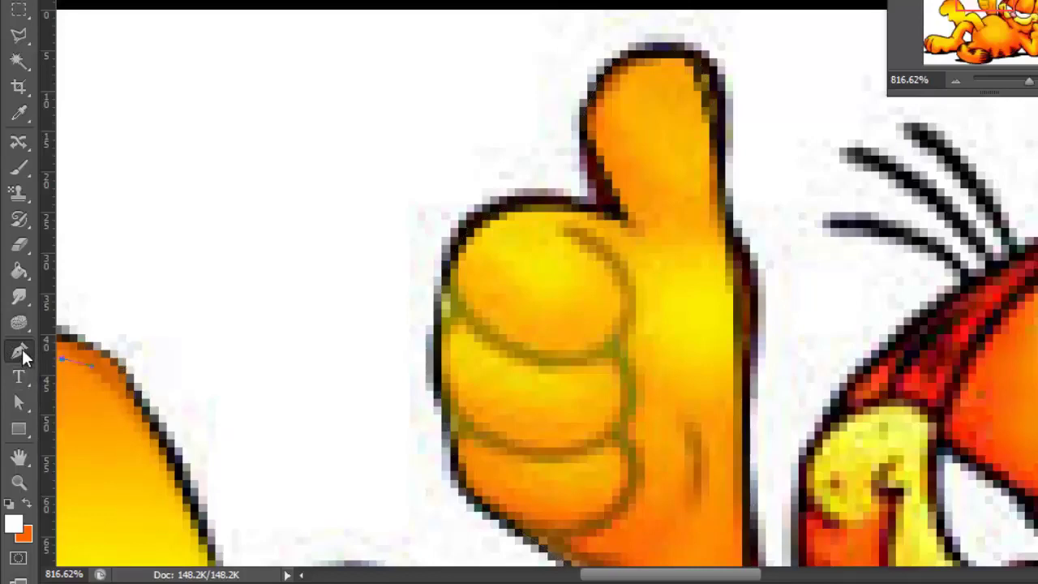
{"action": "key", "text": "ctrl+alt+z"}
{"action": "key", "text": "ctrl+alt+z"}
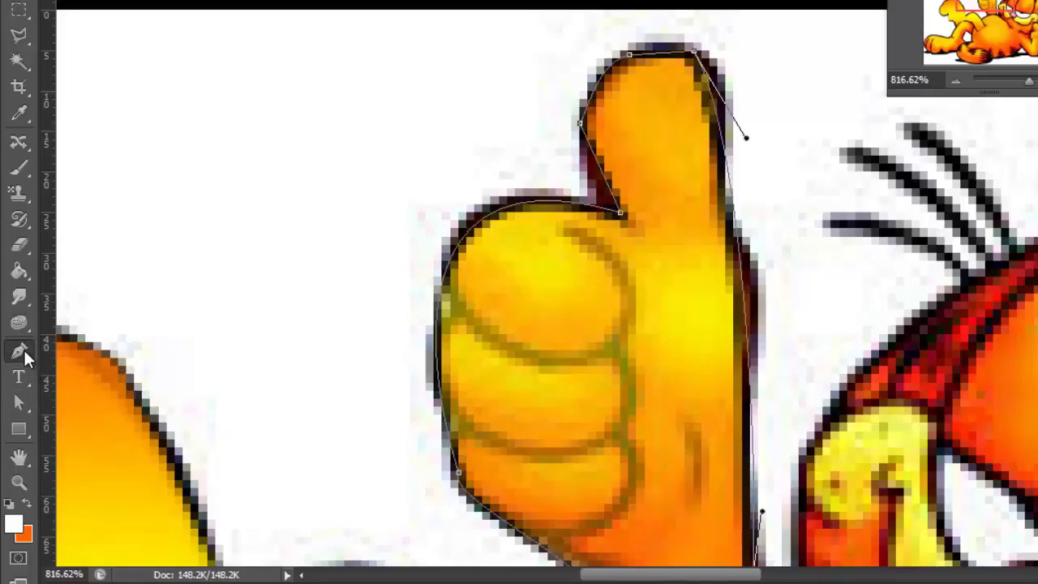
Add an anchor point with the Add Anchor Point tool on the hand's long edge, just below the base of the thumb
{"action": "right_click", "coordinate": [23, 352]}
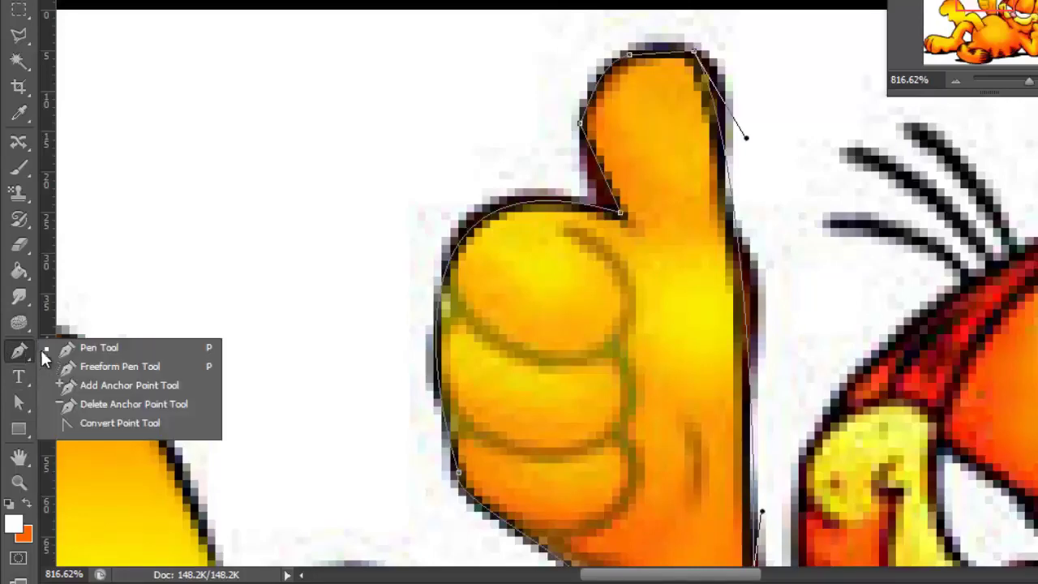
{"action": "left_click", "coordinate": [100, 387]}
{"action": "left_click", "coordinate": [746, 334]}
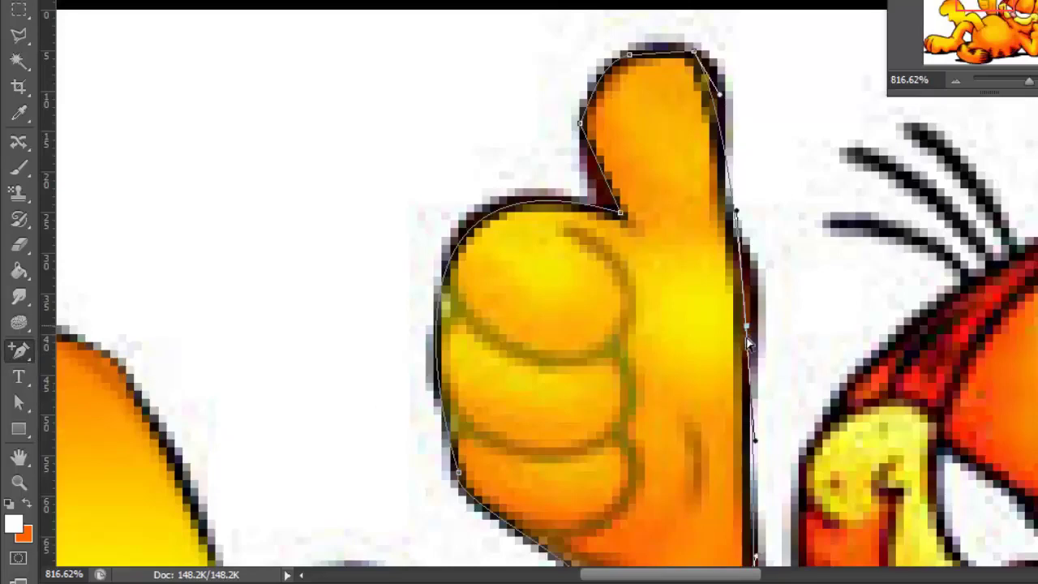
Try to adjust the new anchor's lower handle with the Pen tool, and remove and re-add the anchor
{"action": "right_click", "coordinate": [23, 352]}
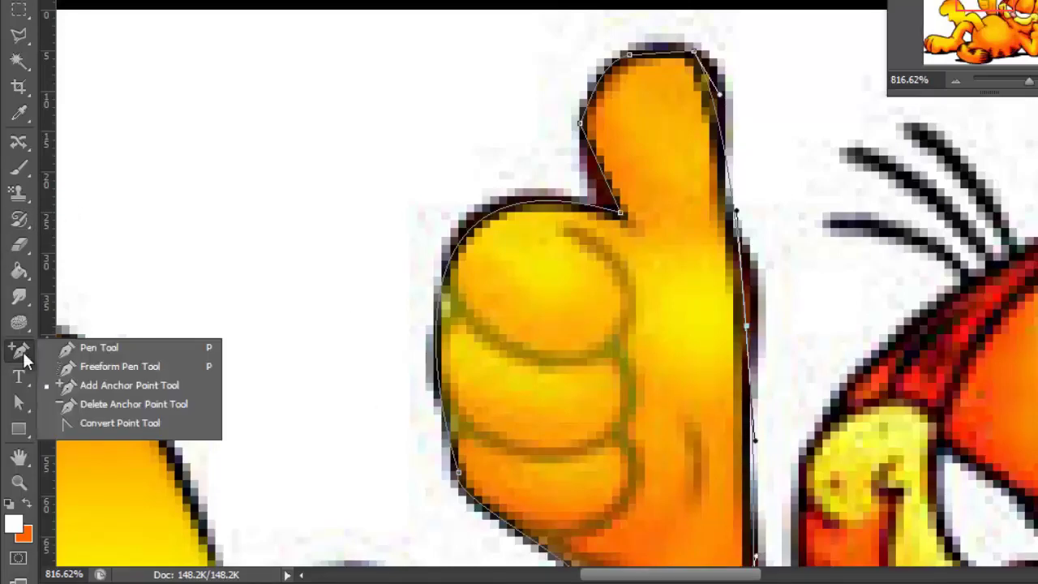
{"action": "left_click", "coordinate": [74, 350]}
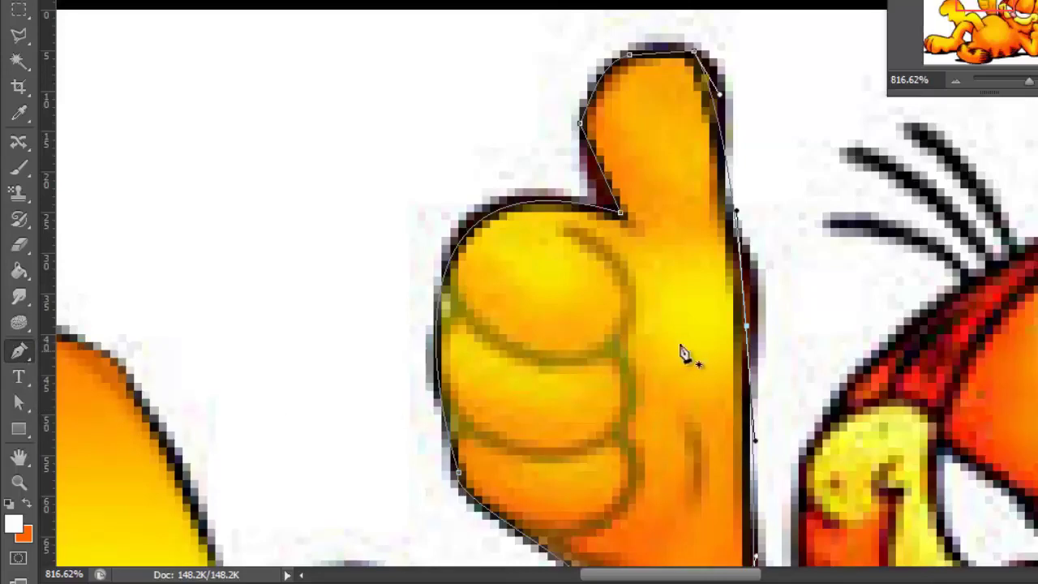
{"action": "left_click_drag", "start_coordinate": [758, 440], "coordinate": [748, 442]}
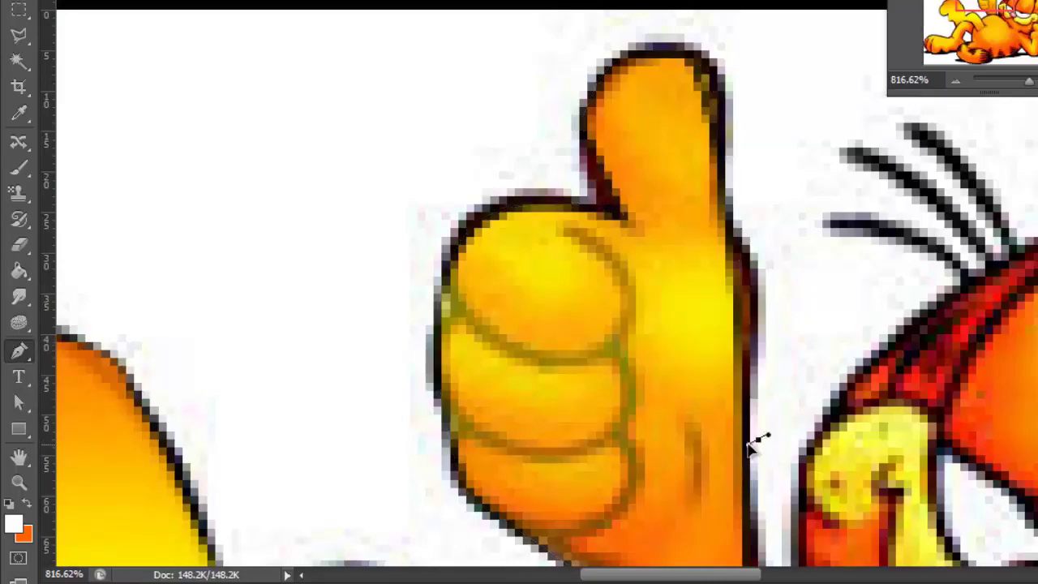
{"action": "key", "text": "ctrl+z"}
{"action": "left_click", "coordinate": [747, 328]}
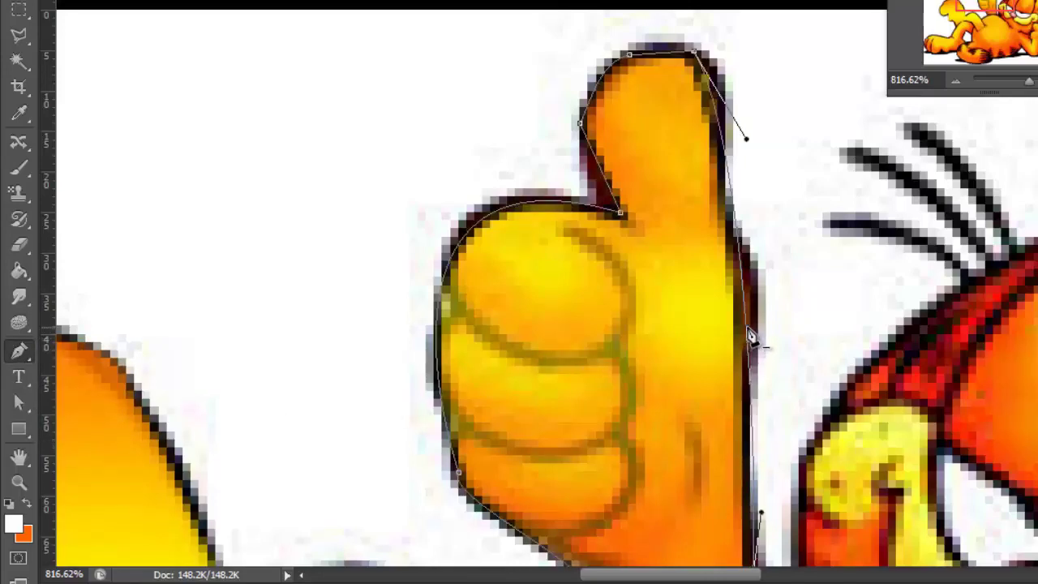
{"action": "left_click", "coordinate": [749, 333]}
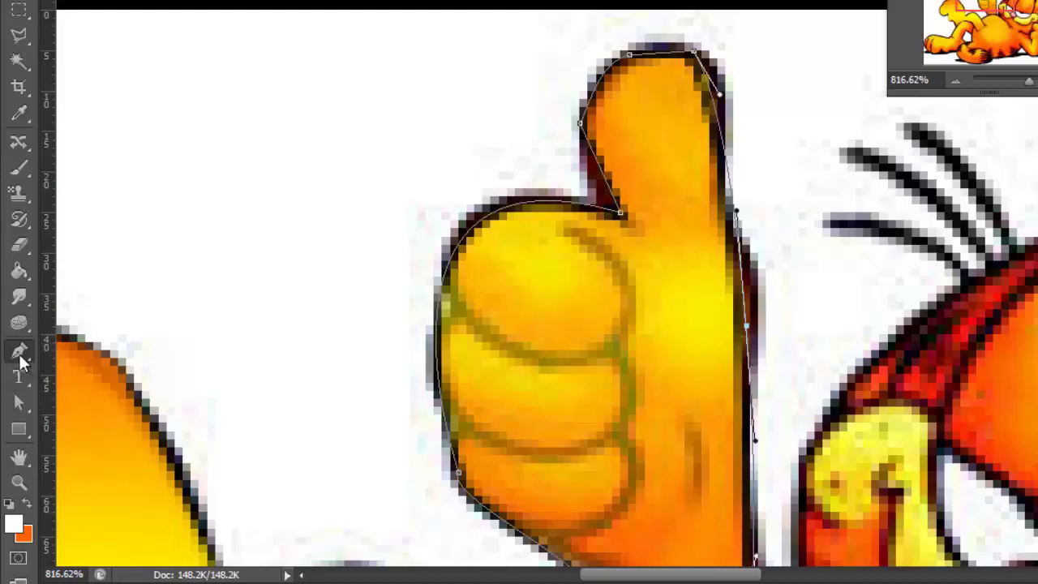
Move the added anchor below the thumb's base outward onto the hand's outline with the Direct Selection tool, and straighten its lower handle
{"action": "left_click", "coordinate": [19, 355]}
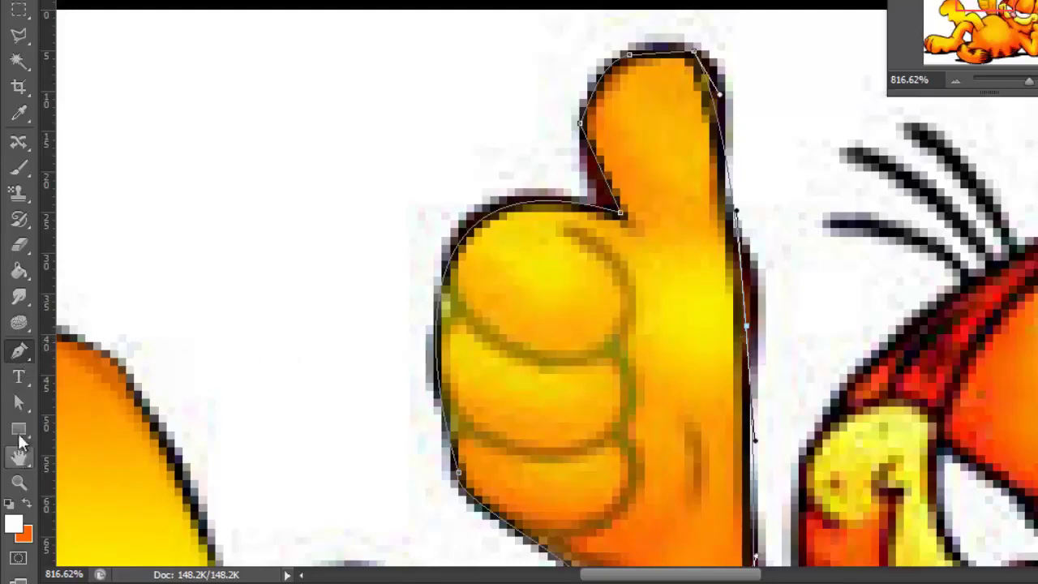
{"action": "left_click", "coordinate": [22, 400]}
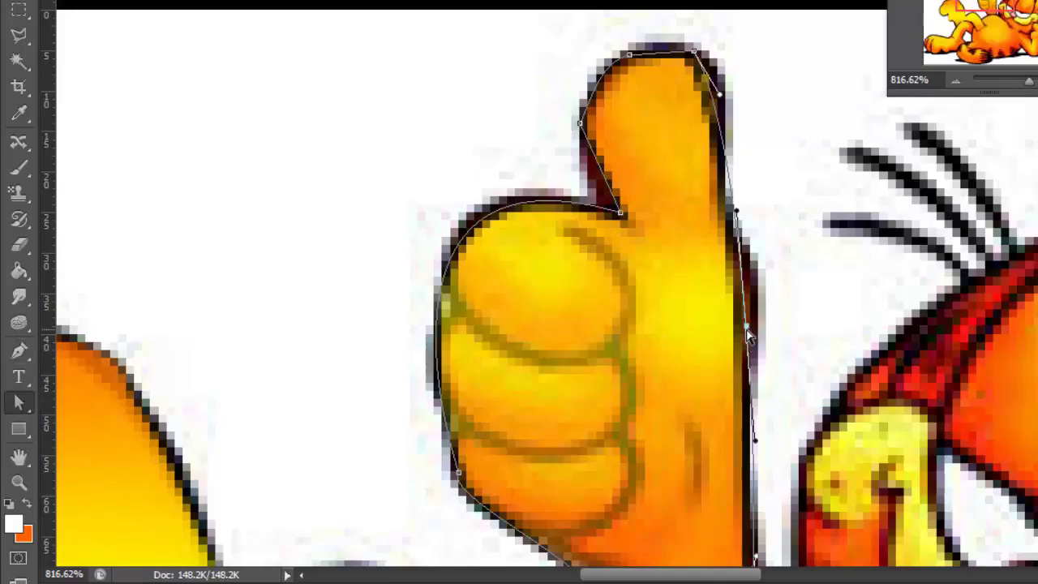
{"action": "left_click_drag", "start_coordinate": [748, 337], "coordinate": [760, 322]}
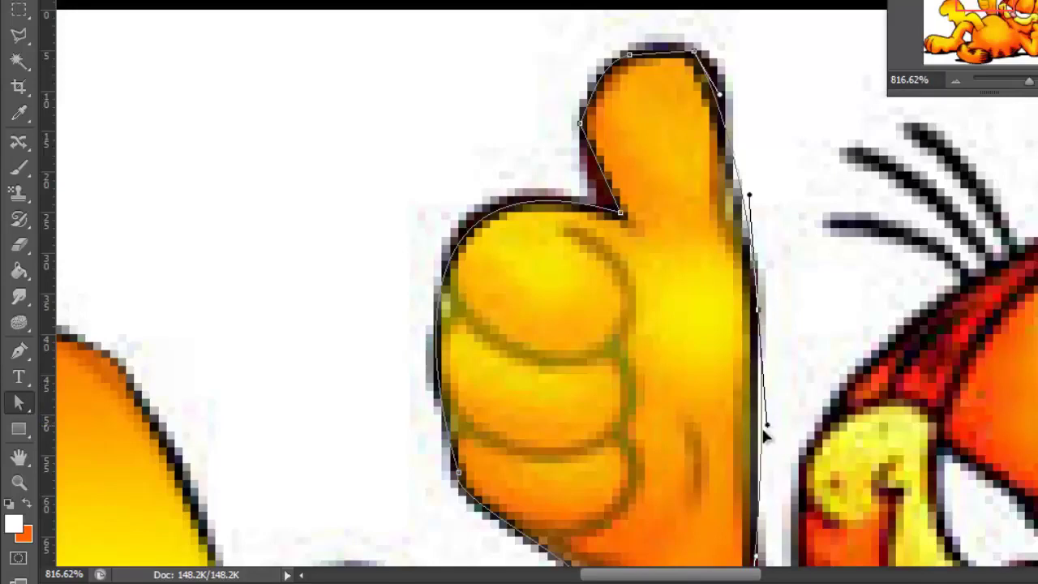
{"action": "left_click_drag", "start_coordinate": [765, 432], "coordinate": [753, 461]}
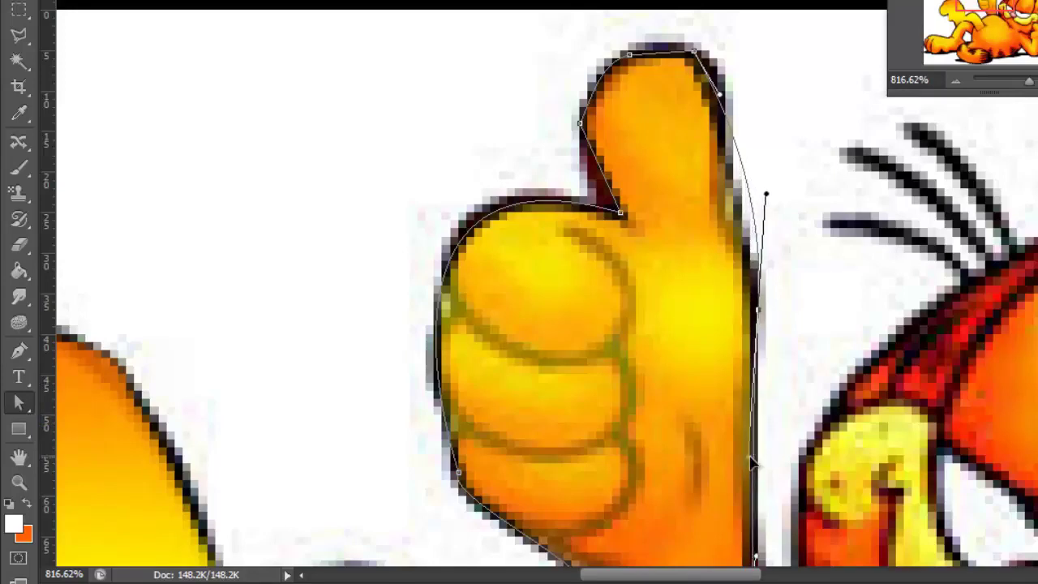
Angle the same anchor's upper handle inward independently so the path follows the bend between thumb and forearm
{"action": "left_click_drag", "start_coordinate": [767, 194], "coordinate": [728, 203]}
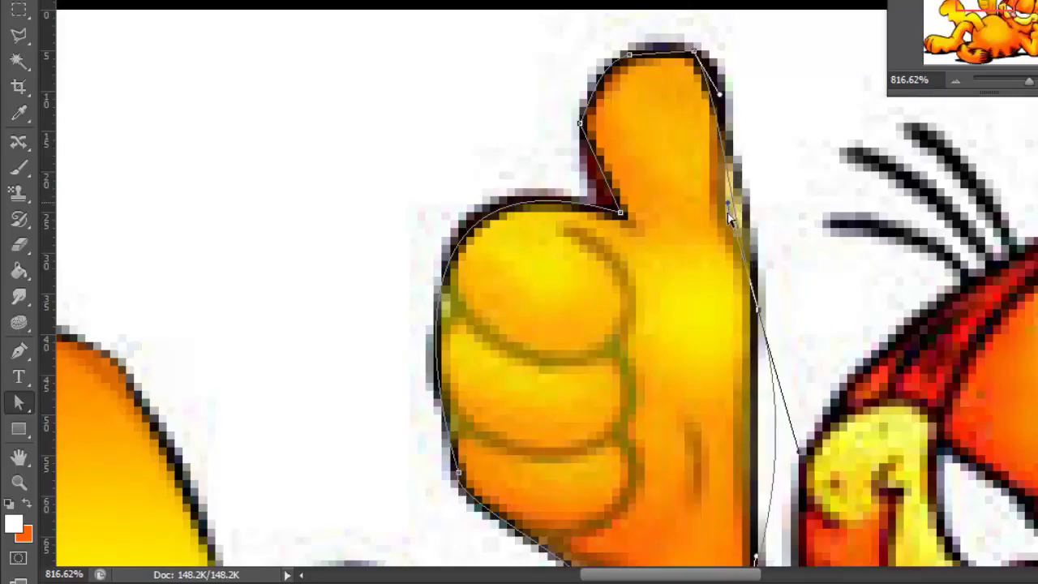
{"action": "key", "text": "ctrl+z"}
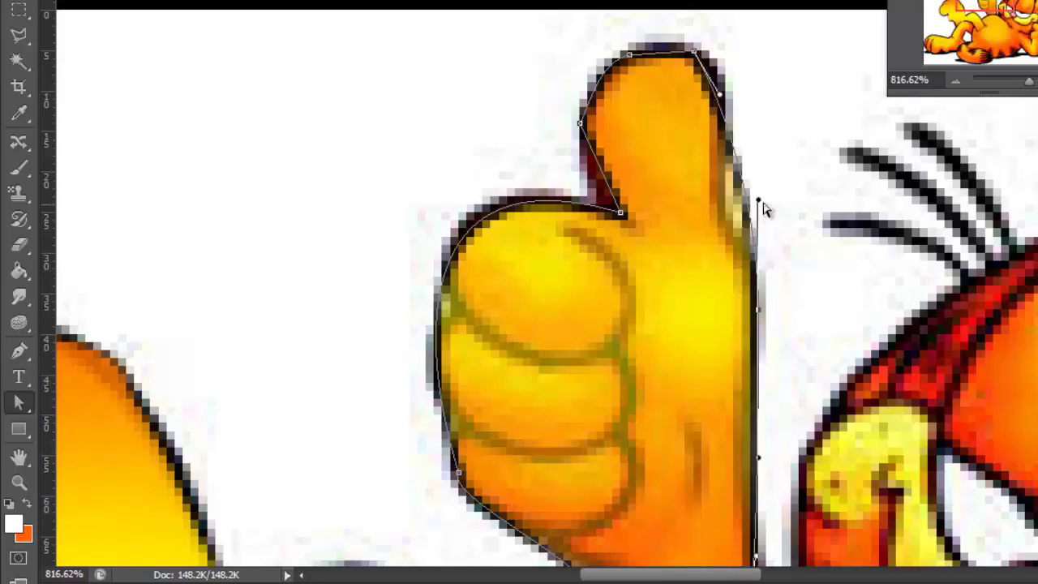
{"action": "left_click_drag", "start_coordinate": [758, 200], "coordinate": [727, 197]}
{"action": "left_click_drag", "start_coordinate": [759, 466], "coordinate": [761, 417]}
{"action": "key", "text": "ctrl+z"}
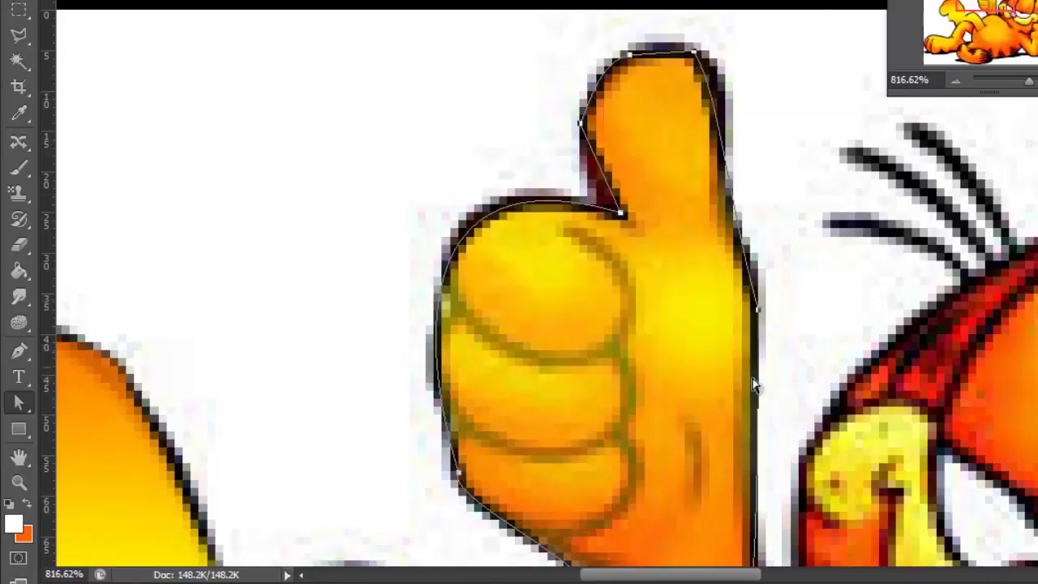
{"action": "left_click", "coordinate": [760, 316]}
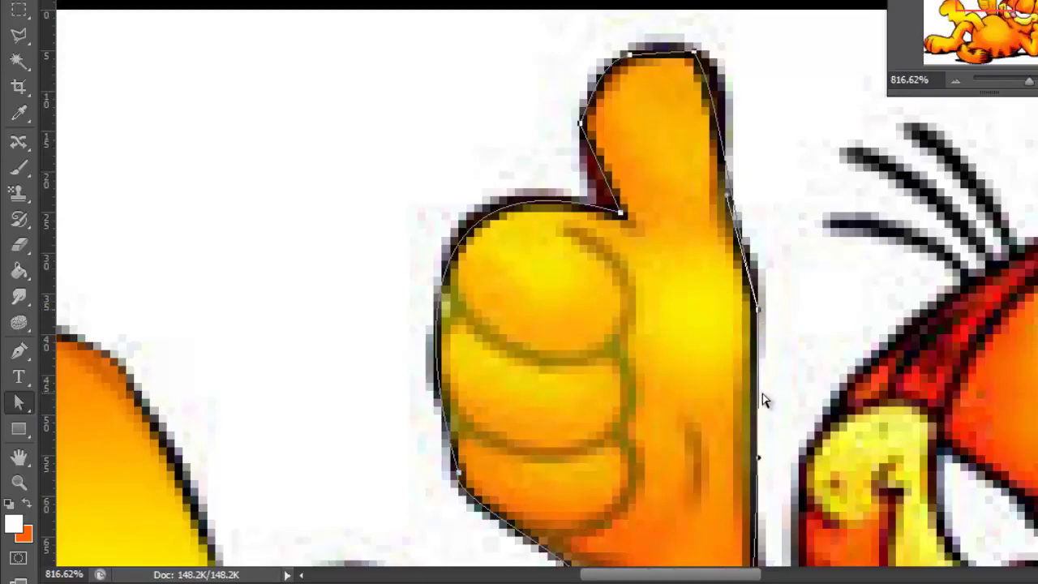
Adjust both handles of the anchor on the thumb's fist side so the curve rounds along the thumb's outline
{"action": "scroll", "coordinate": [763, 398], "scroll_direction": "down", "scroll_amount": 3}
{"action": "scroll", "coordinate": [768, 383], "scroll_direction": "down", "scroll_amount": 3}
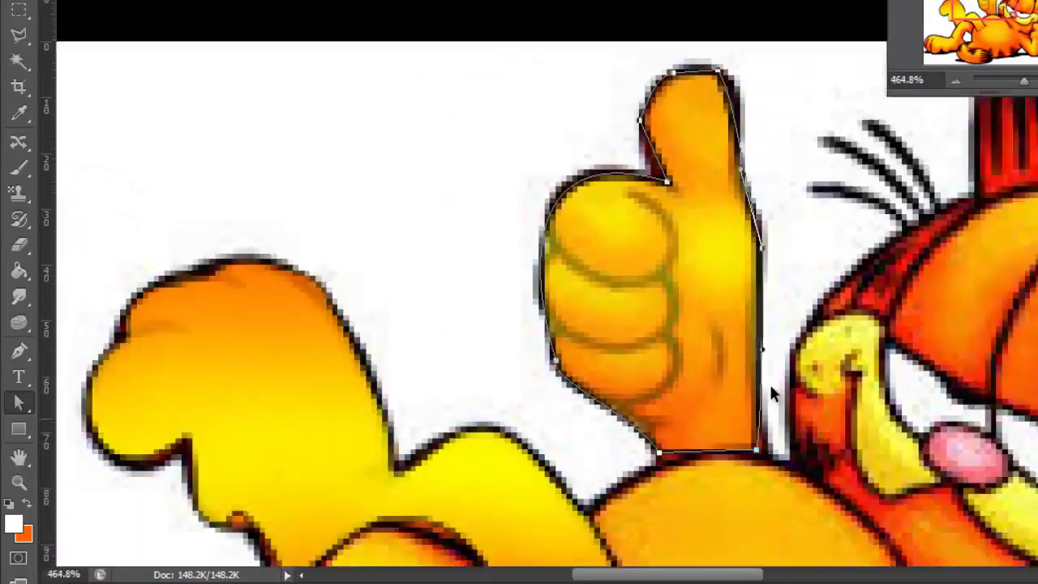
{"action": "scroll", "coordinate": [695, 226], "scroll_direction": "up", "scroll_amount": 2}
{"action": "scroll", "coordinate": [702, 229], "scroll_direction": "up", "scroll_amount": 2}
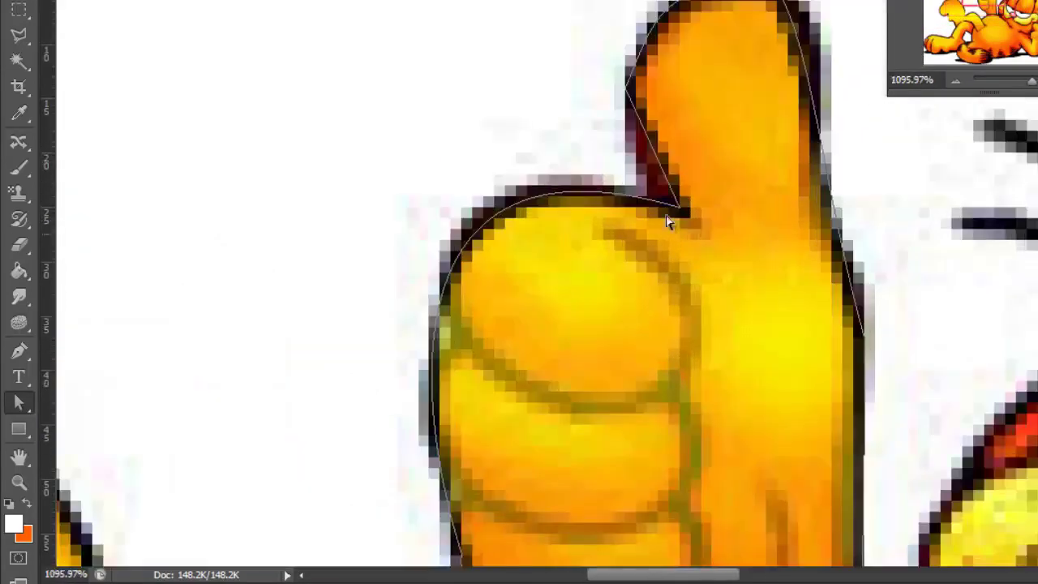
{"action": "left_click", "coordinate": [627, 88]}
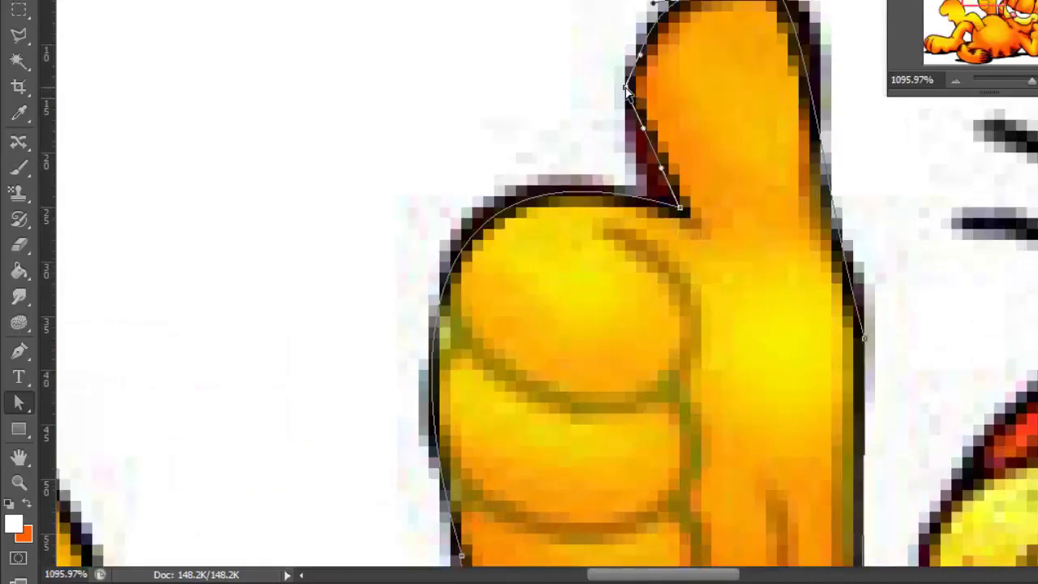
{"action": "mouse_move", "coordinate": [643, 128]}
{"action": "left_mouse_down"}
{"action": "mouse_move", "coordinate": [632, 144]}
{"action": "mouse_move", "coordinate": [641, 144]}
{"action": "left_mouse_up"}
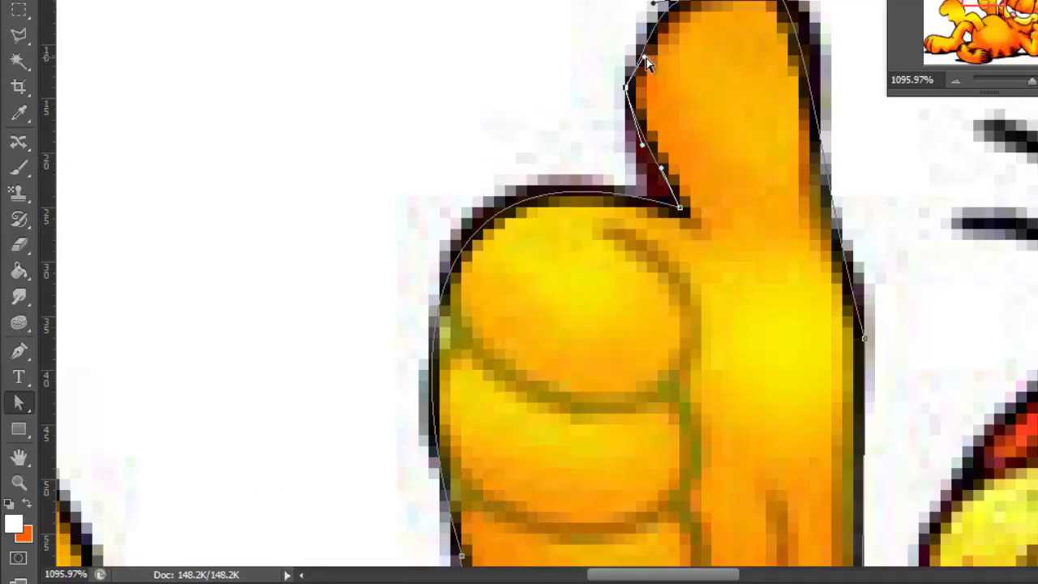
{"action": "mouse_move", "coordinate": [645, 57]}
{"action": "left_mouse_down"}
{"action": "mouse_move", "coordinate": [646, 23]}
{"action": "mouse_move", "coordinate": [646, 42]}
{"action": "left_mouse_up"}
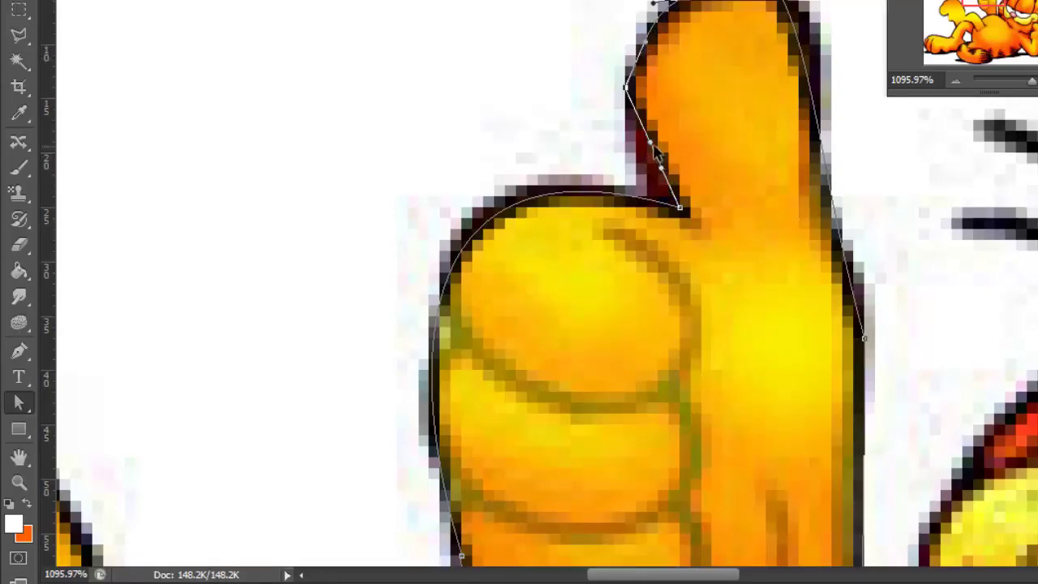
{"action": "left_click_drag", "start_coordinate": [650, 144], "coordinate": [637, 160]}
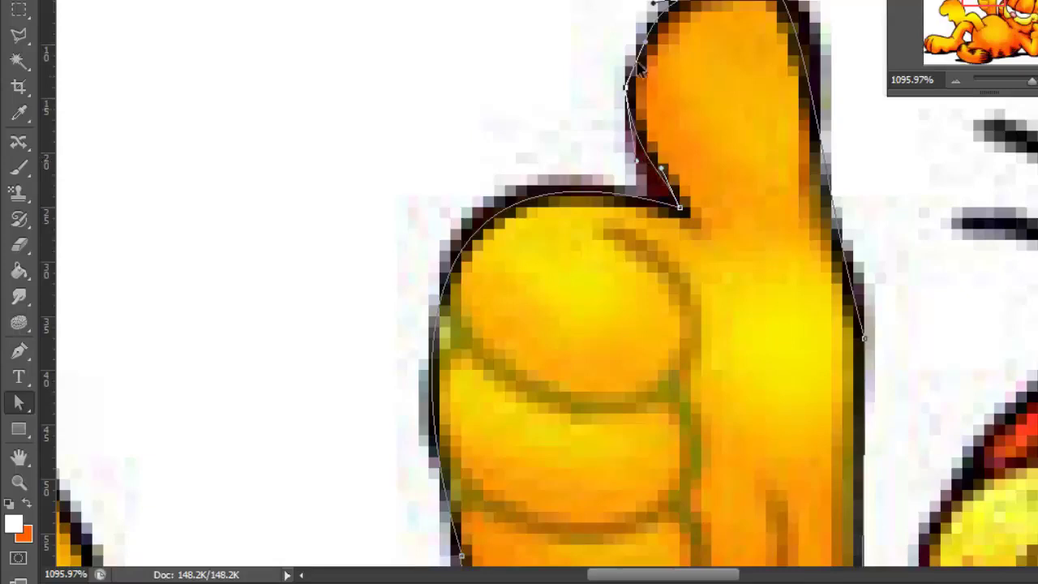
{"action": "left_click_drag", "start_coordinate": [645, 38], "coordinate": [638, 17]}
Move the corner anchor at the thumb's tip outward and raise its handle so the path arches over the tip
{"action": "left_click", "coordinate": [716, 138]}
{"action": "scroll", "coordinate": [718, 136], "scroll_direction": "up", "scroll_amount": 3}
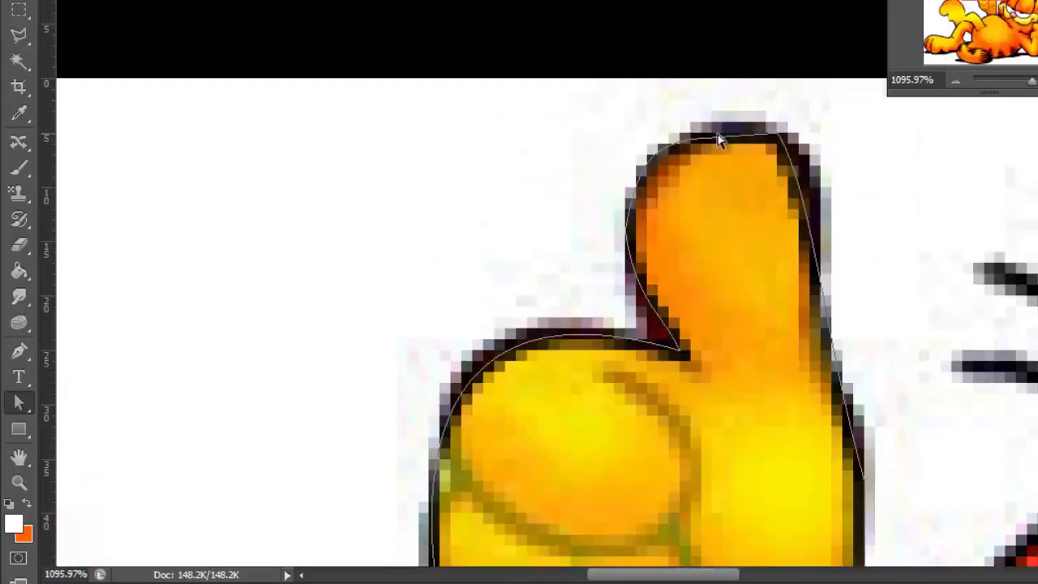
{"action": "left_click", "coordinate": [742, 138]}
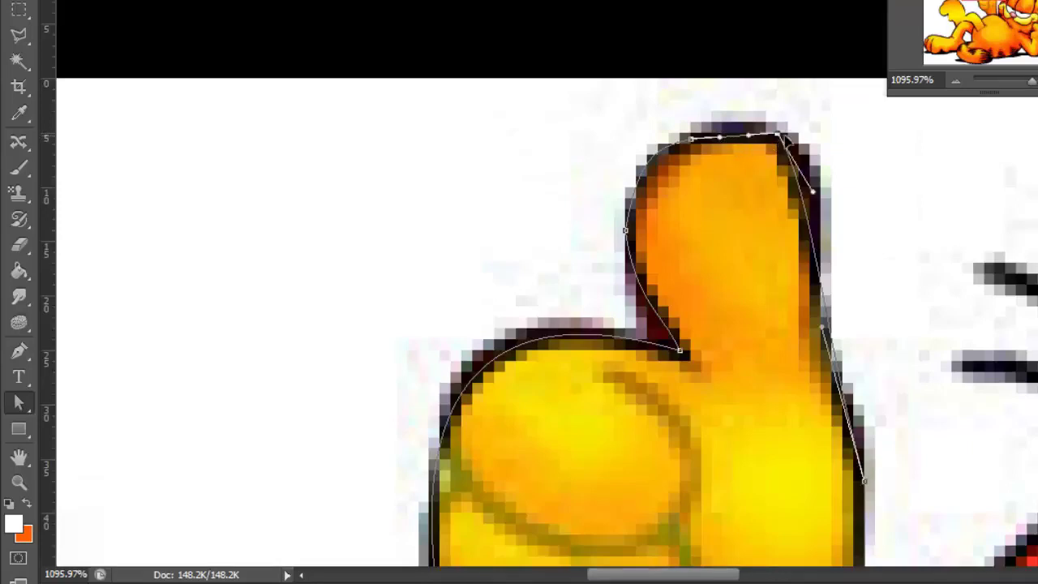
{"action": "left_click_drag", "start_coordinate": [781, 136], "coordinate": [755, 121]}
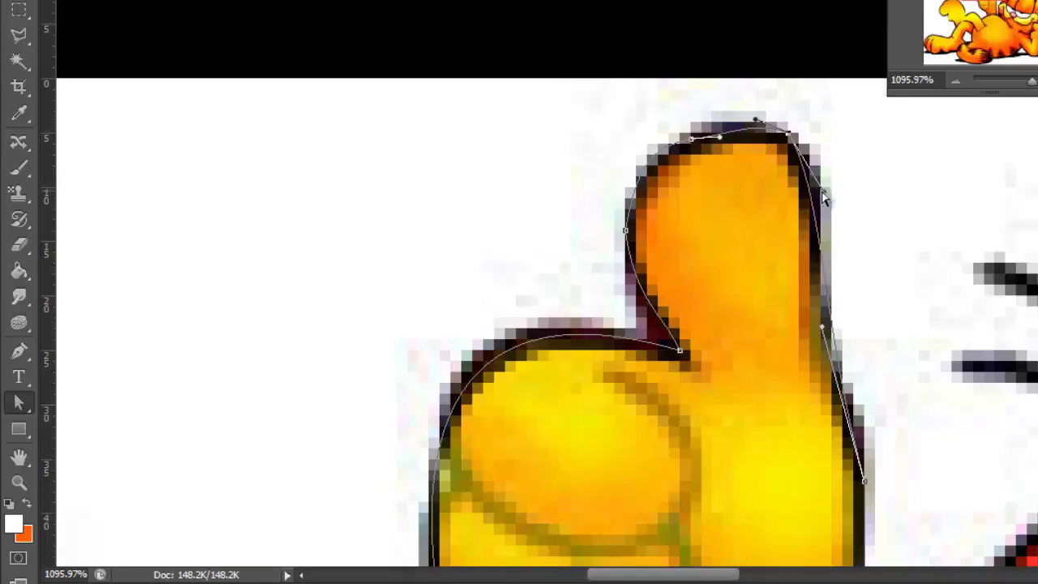
Adjust the facing handles at both ends of the thumb's head-side segment, extending the tip anchor's handle outward and downward
{"action": "left_click_drag", "start_coordinate": [827, 191], "coordinate": [837, 193]}
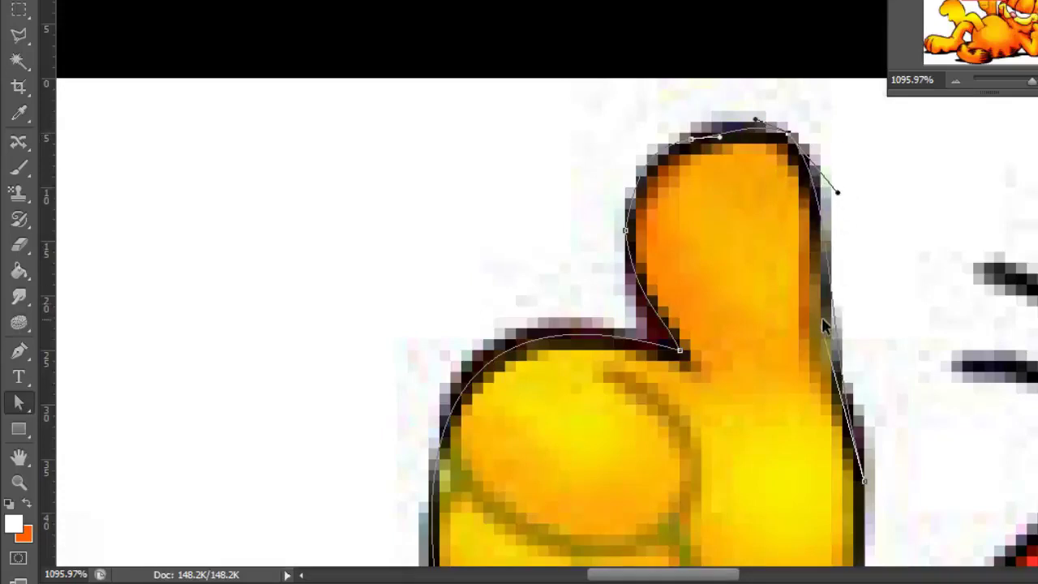
{"action": "left_click_drag", "start_coordinate": [821, 331], "coordinate": [808, 333]}
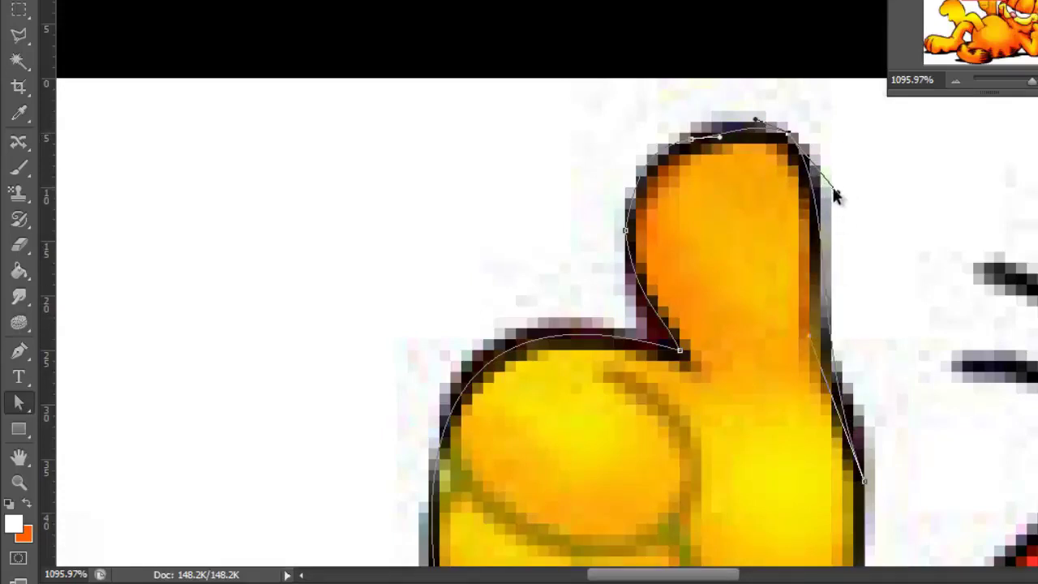
{"action": "left_click_drag", "start_coordinate": [840, 193], "coordinate": [874, 270]}
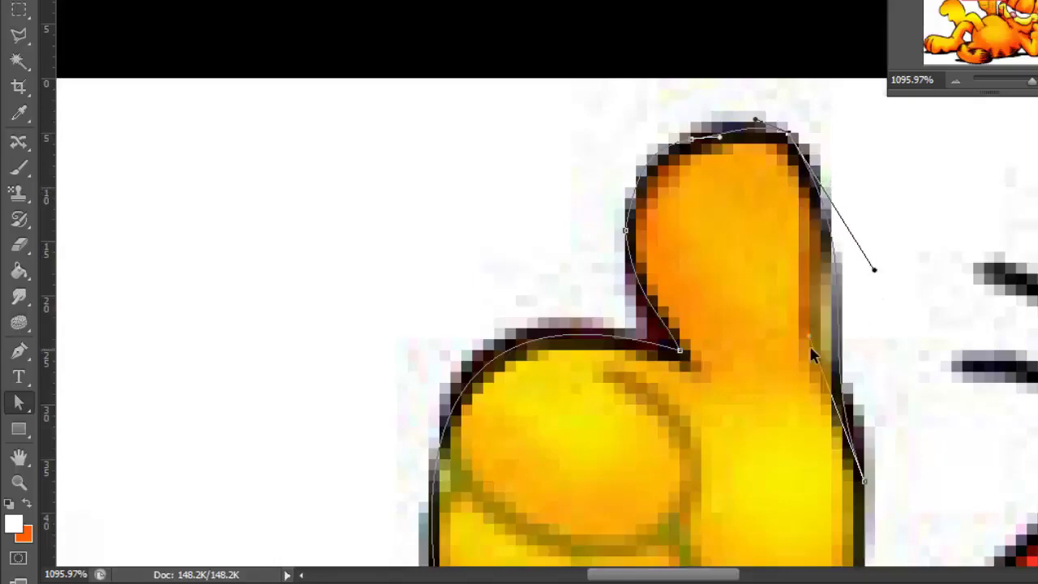
Switch from the Direct Selection tool back to the Freeform Pen tool for magnetic tracing
{"action": "scroll", "coordinate": [801, 336], "scroll_direction": "down", "scroll_amount": 8}
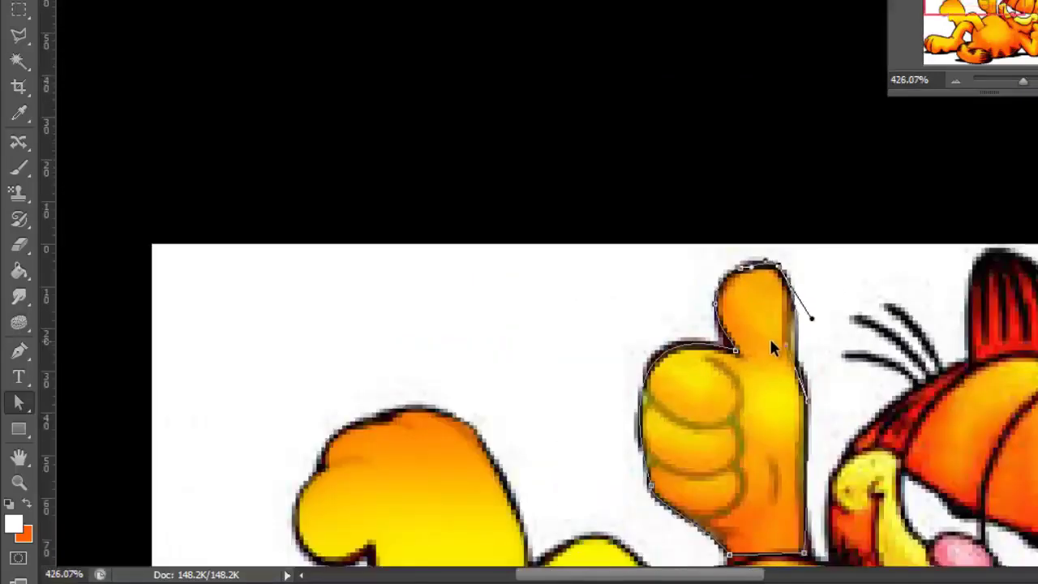
{"action": "scroll", "coordinate": [648, 130], "scroll_direction": "up", "scroll_amount": 2}
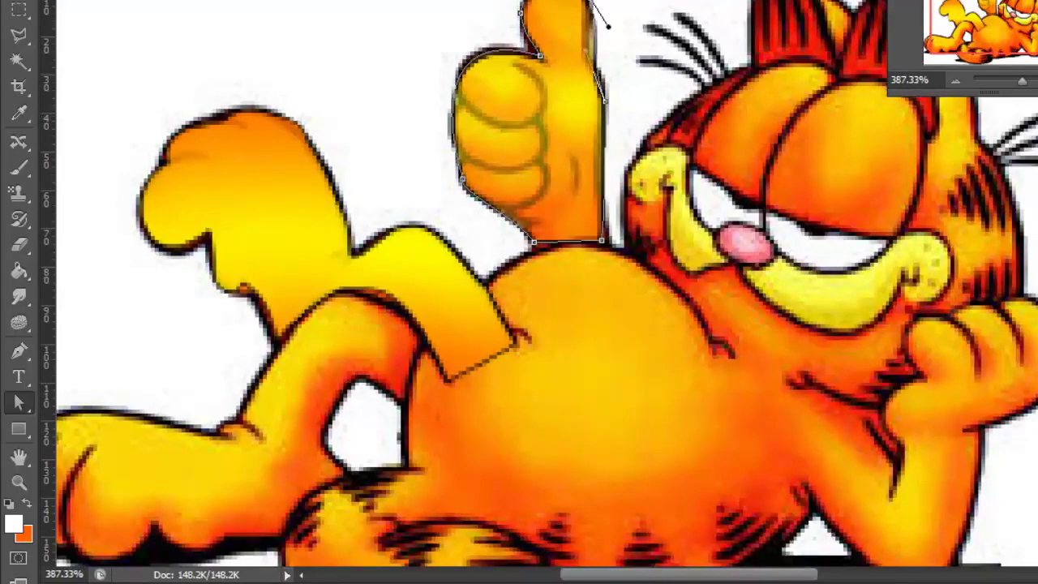
{"action": "left_click", "coordinate": [22, 356]}
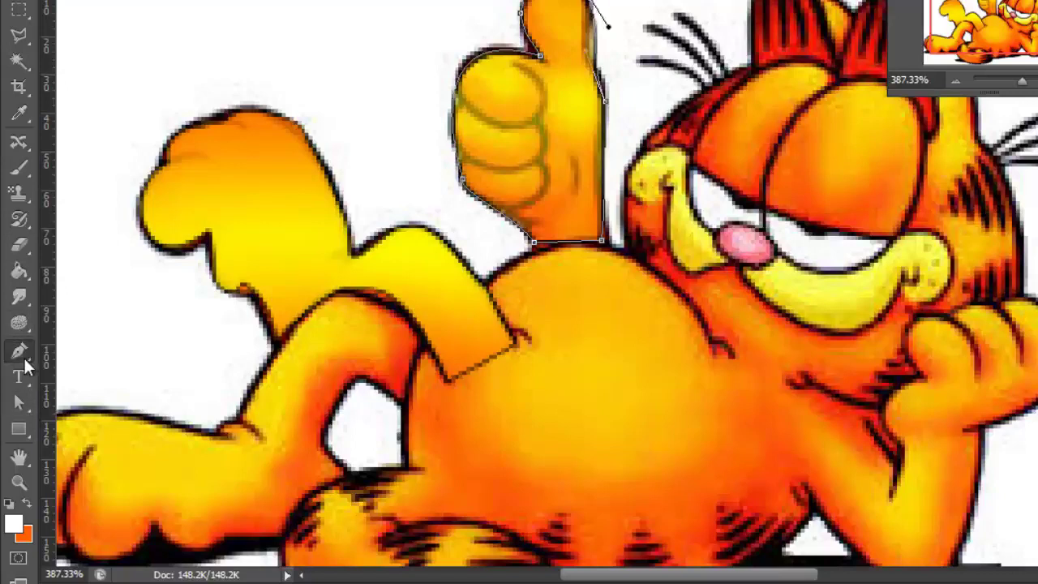
{"action": "right_click", "coordinate": [24, 361]}
{"action": "left_click", "coordinate": [123, 366]}
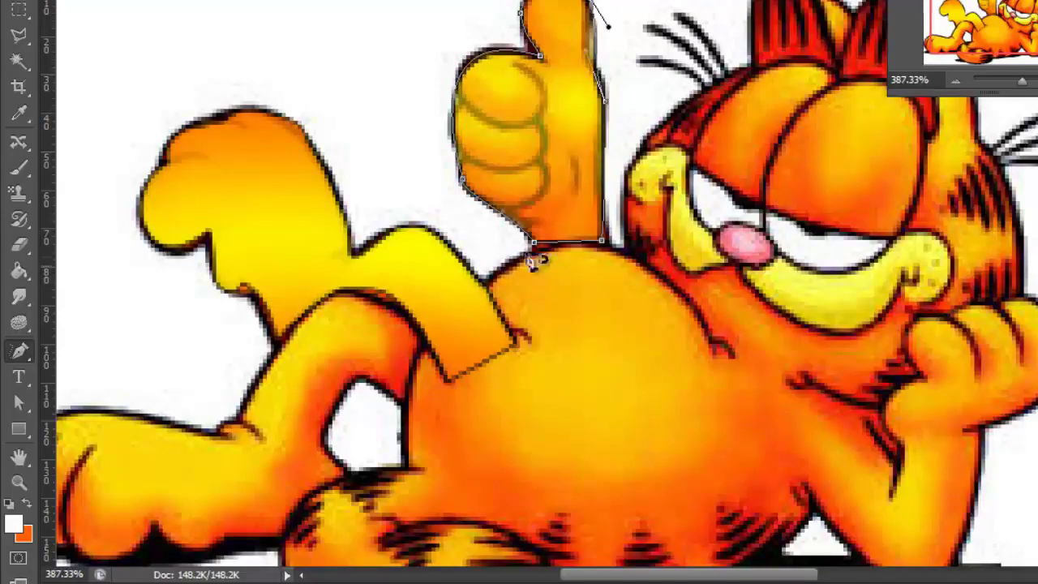
{"action": "scroll", "coordinate": [577, 117], "scroll_direction": "up", "scroll_amount": 2}
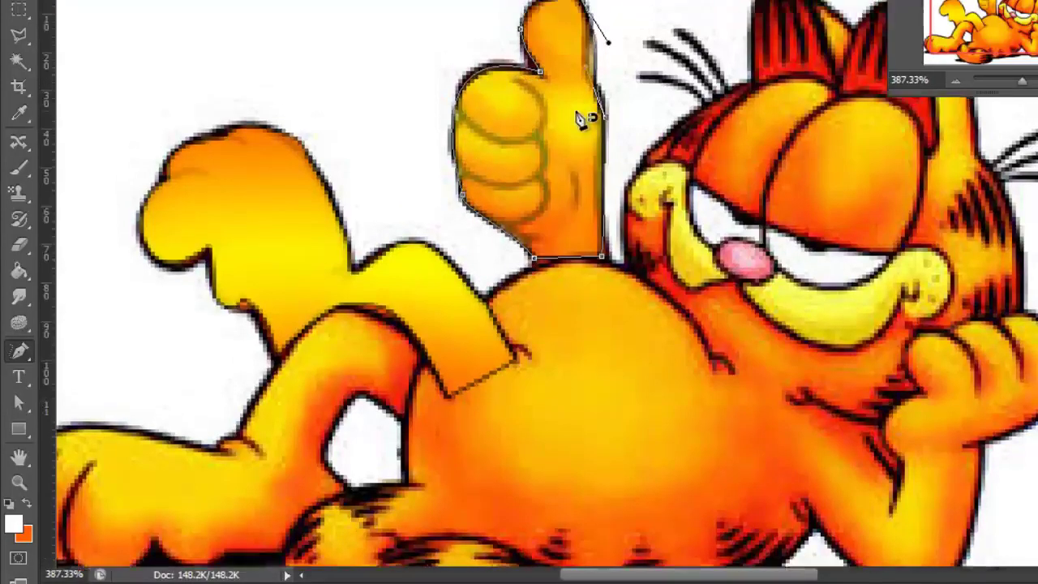